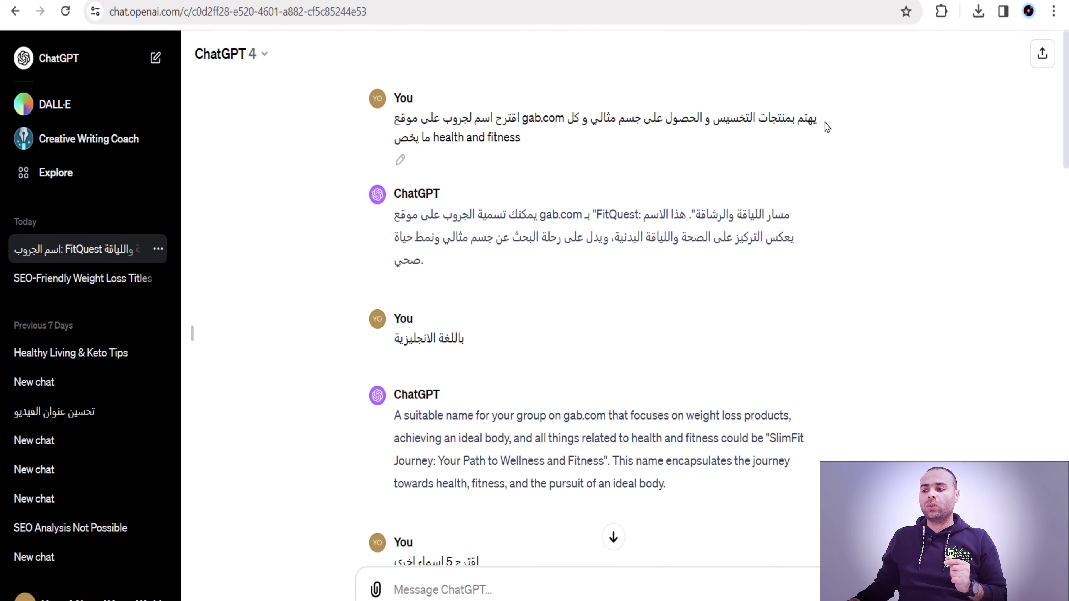
# - Review the group name suggestions in the ChatGPT conversation and copy "Health Harmony: Wellness & Fitness Hub"
pyautogui.moveTo(730, 119)
pyautogui.mouseDown()
pyautogui.moveTo(389, 143)
pyautogui.moveTo(399, 156)
pyautogui.mouseUp()
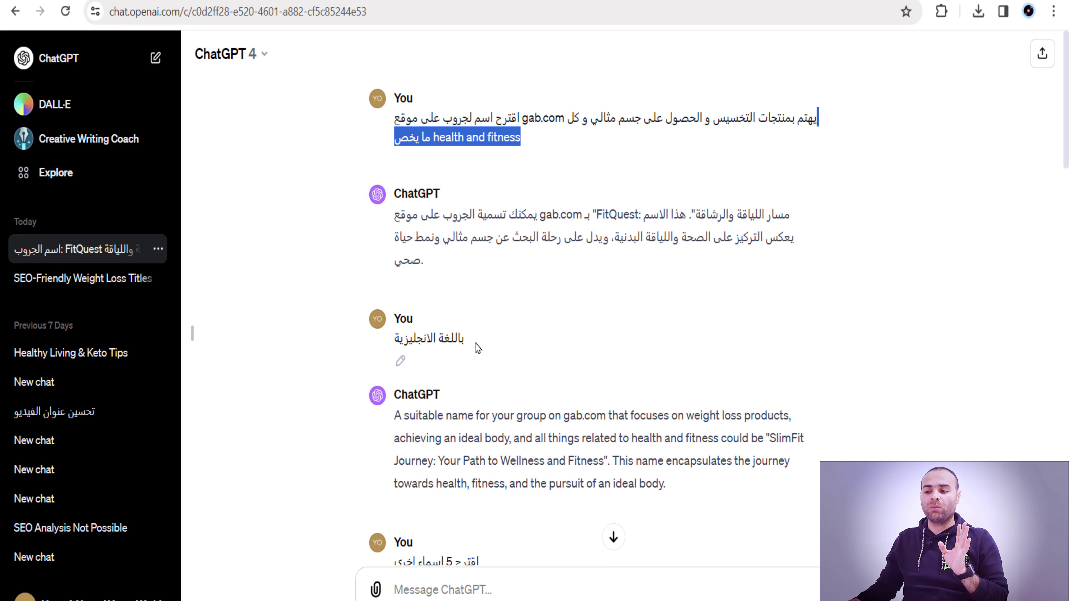
pyautogui.click(465, 333)
pyautogui.scroll(-3, 465, 333)
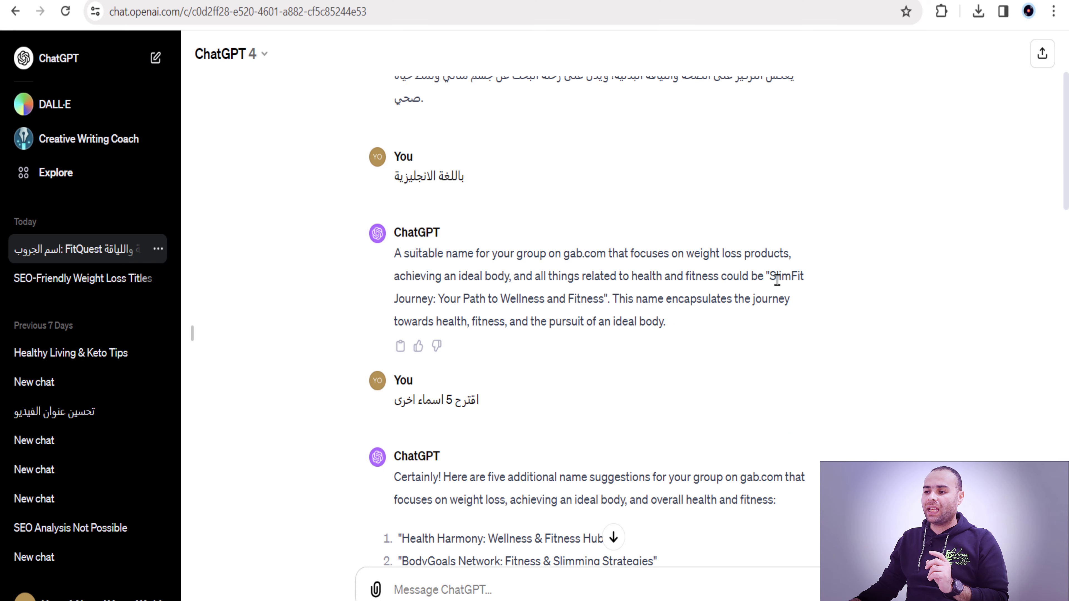
pyautogui.moveTo(777, 281); pyautogui.dragTo(422, 295)
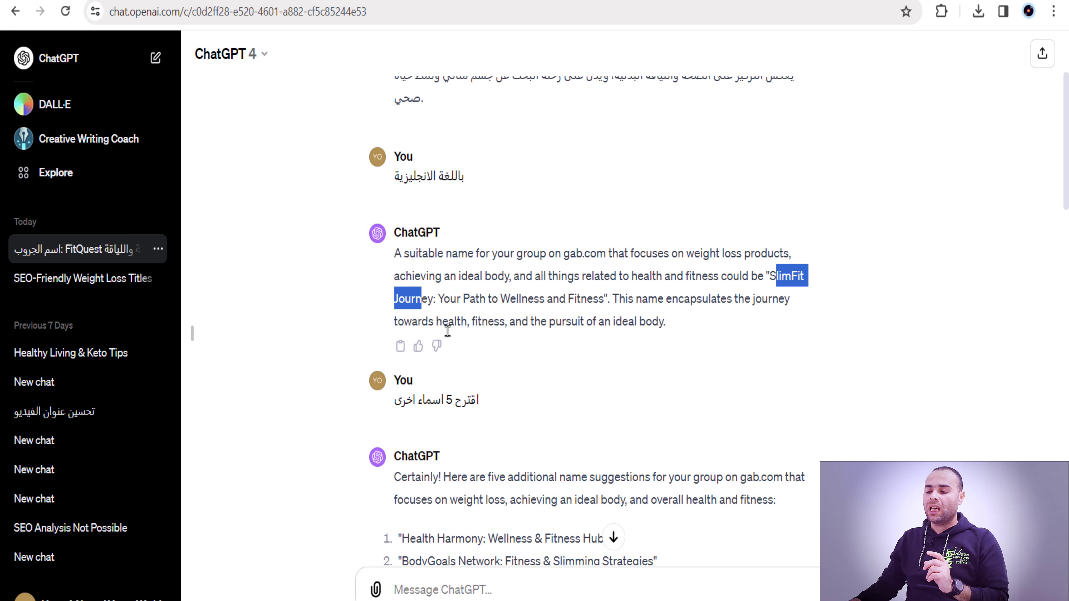
pyautogui.scroll(-6, 447, 331)
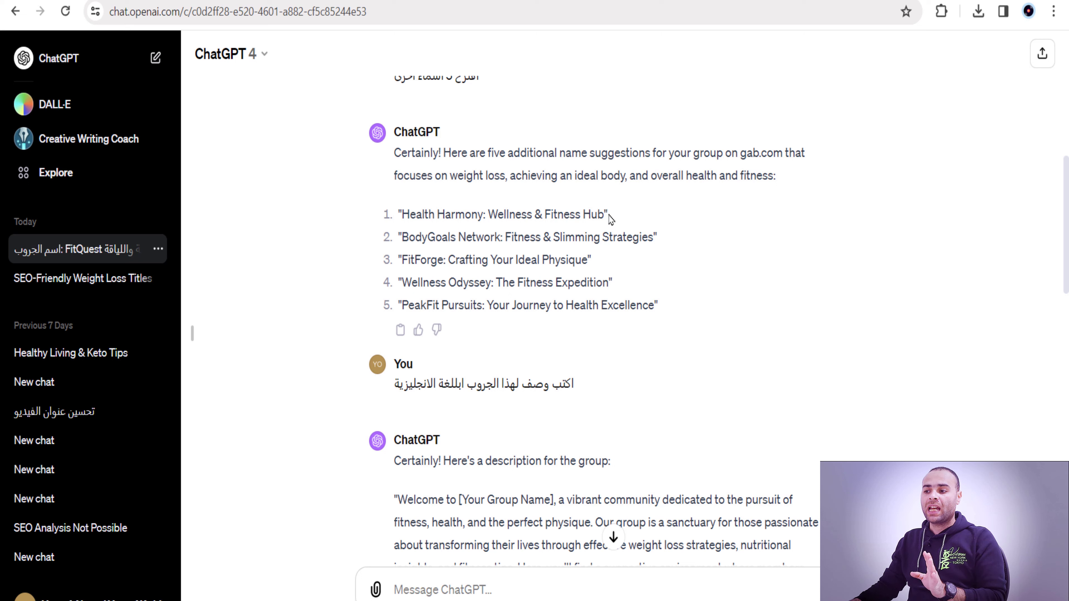
pyautogui.moveTo(604, 212); pyautogui.dragTo(400, 216)
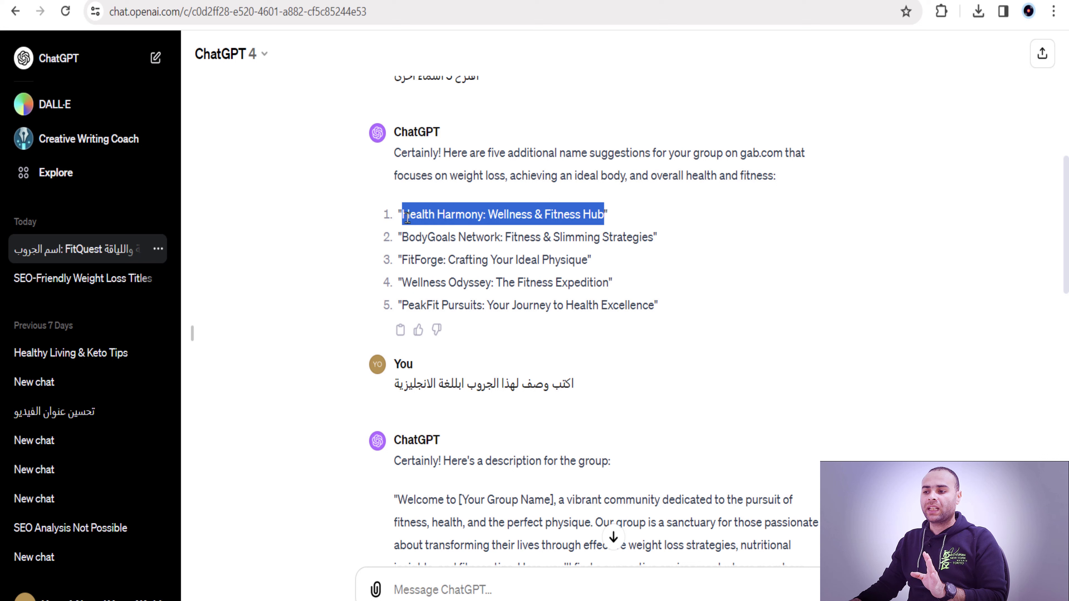
pyautogui.rightClick(434, 210)
pyautogui.click(461, 226)
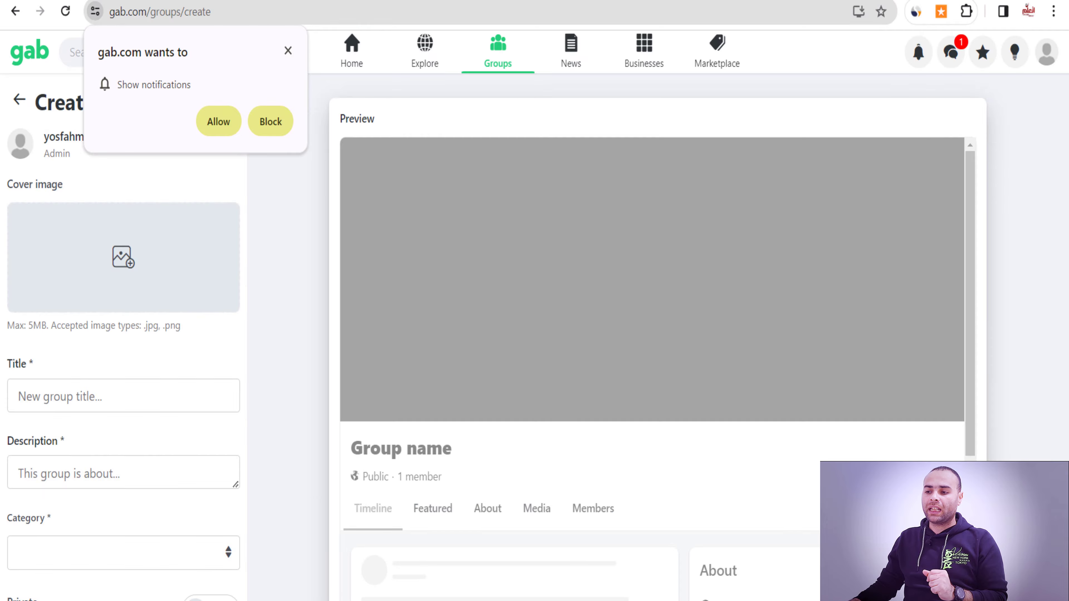
# - Switch to Gab's group creation form and paste "Health Harmony: Wellness & Fitness Hub" as the group title
pyautogui.click(44, 400)
pyautogui.rightClick(45, 399)
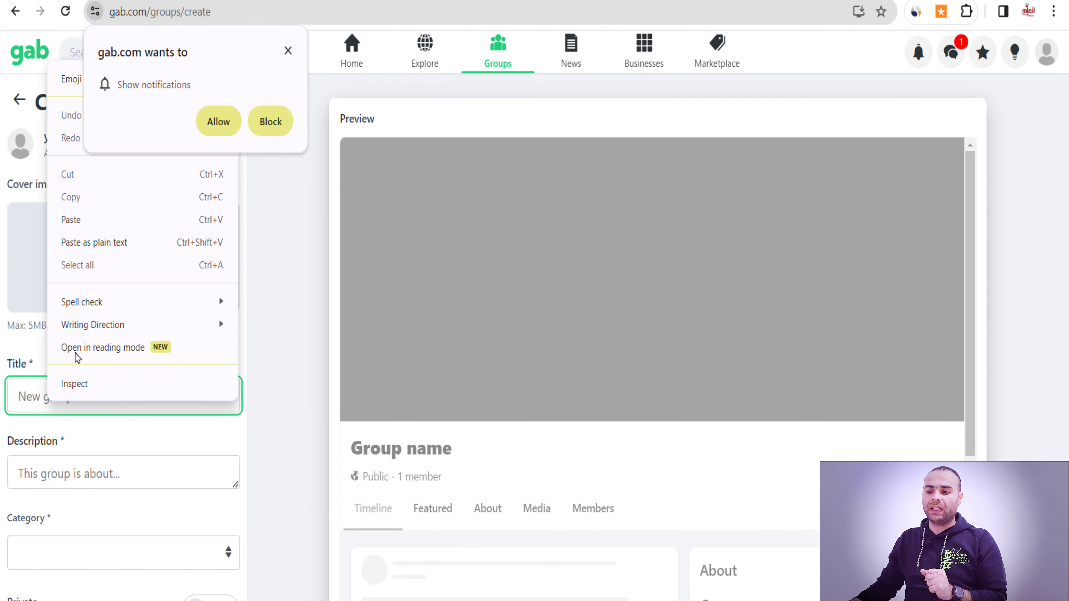
pyautogui.click(89, 235)
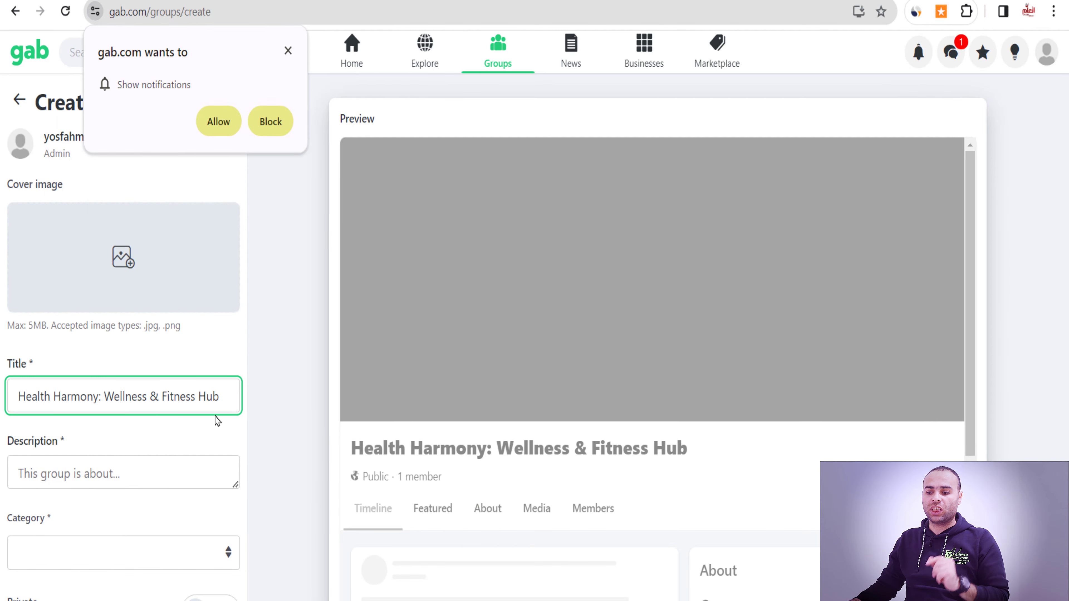
# - Switch to ChatGPT and copy the generated group description, from "Welcome to [Your Group Name]" through "fitness together!"
pyautogui.click(120, 472)
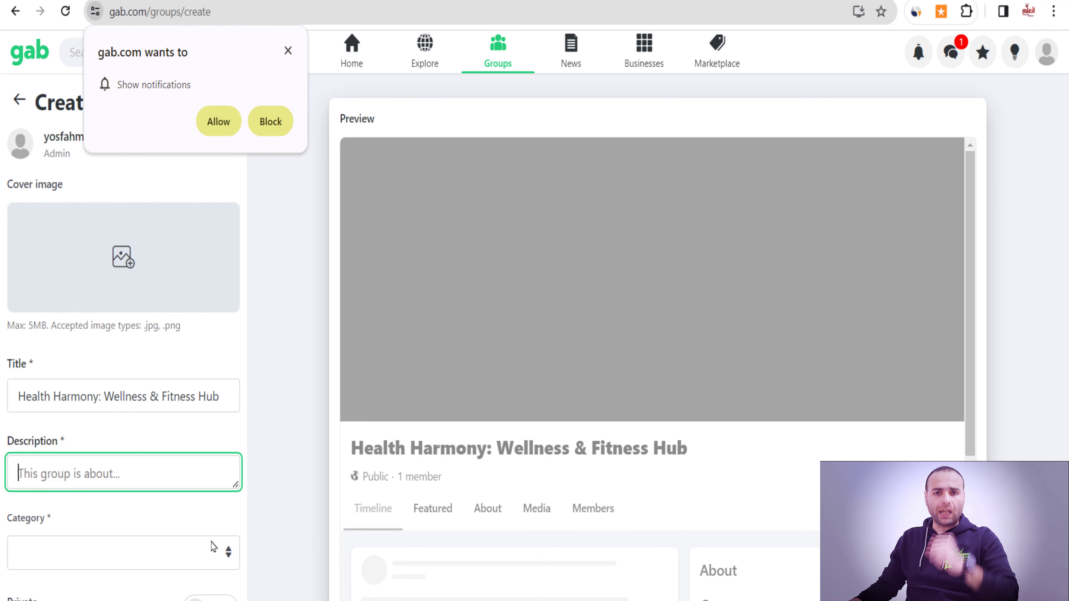
pyautogui.hotkey('alt', 'Tab')
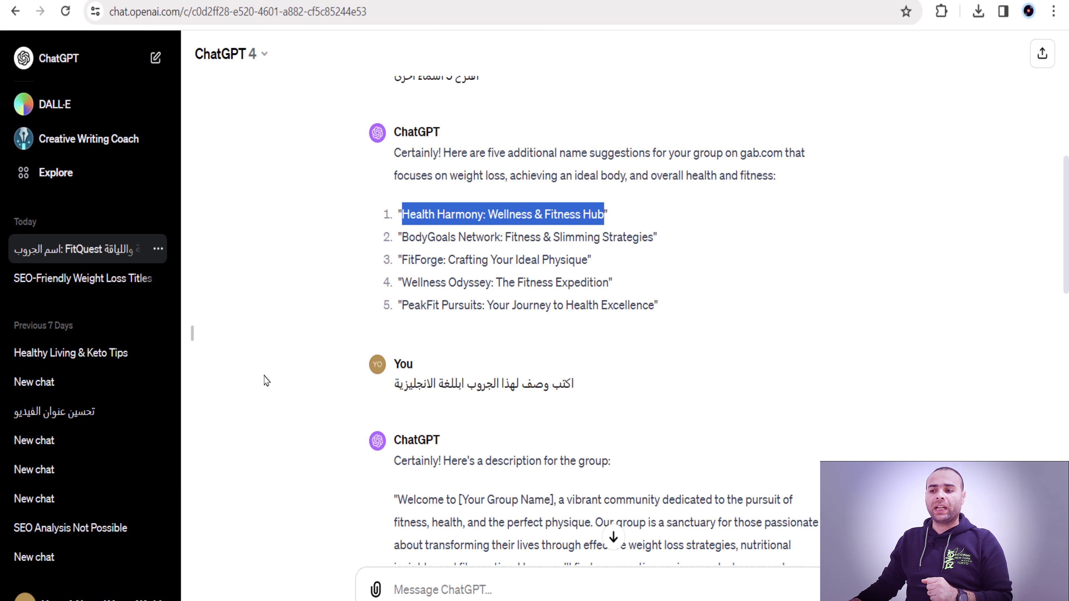
pyautogui.click(261, 55)
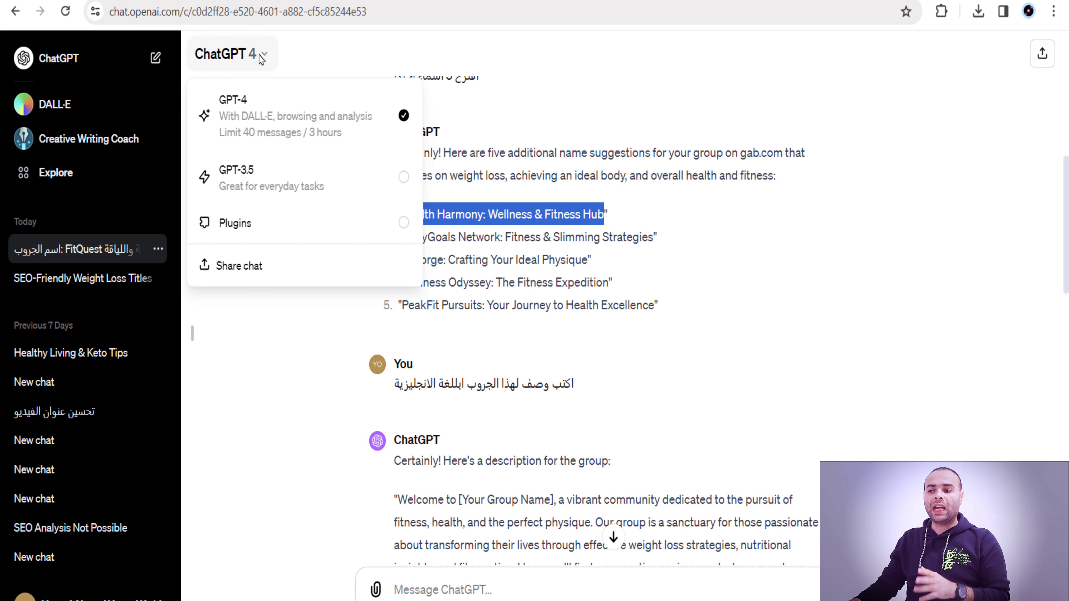
pyautogui.click(260, 57)
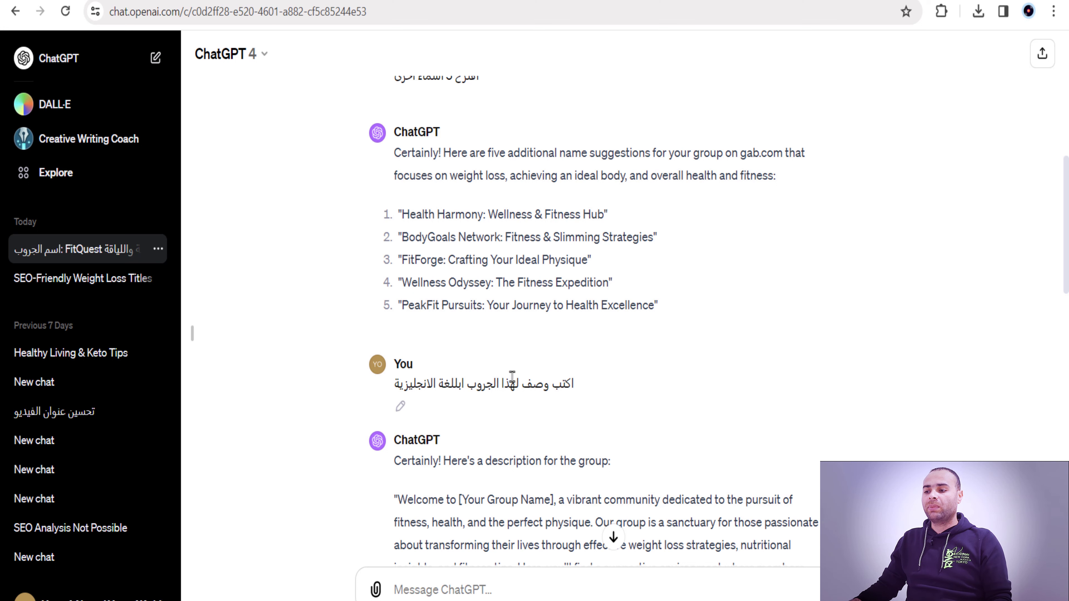
pyautogui.scroll(-6, 447, 401)
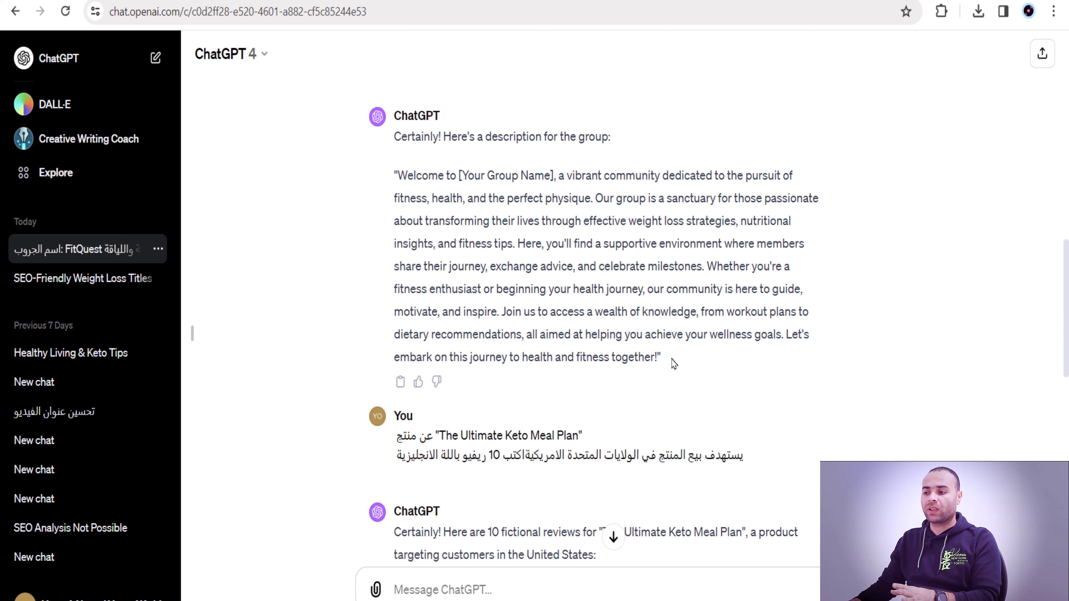
pyautogui.moveTo(667, 360); pyautogui.dragTo(381, 135)
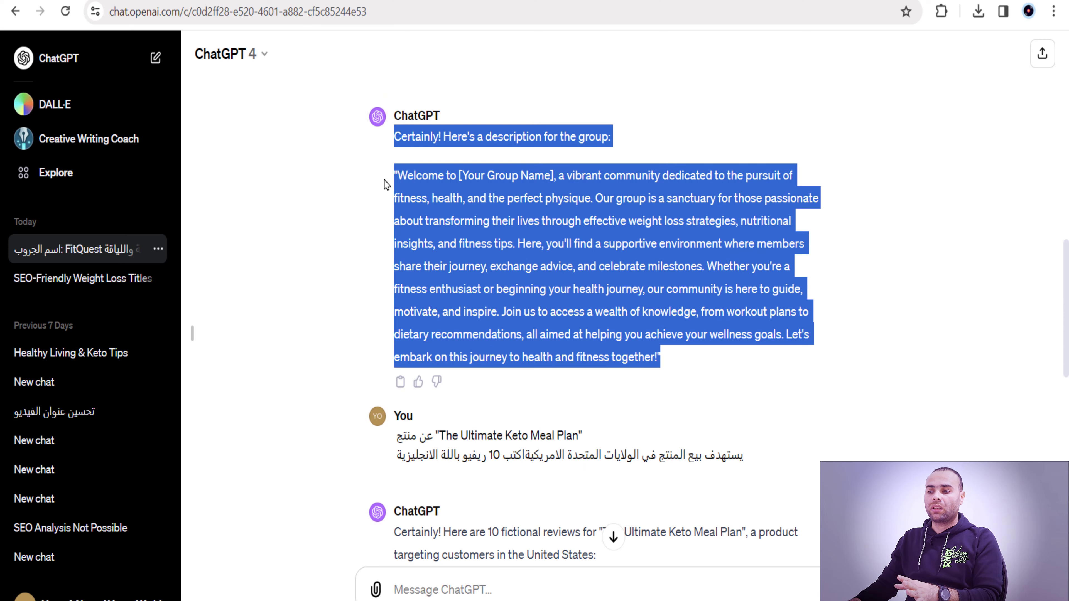
pyautogui.moveTo(386, 185); pyautogui.dragTo(394, 178)
pyautogui.rightClick(440, 179)
pyautogui.click(451, 196)
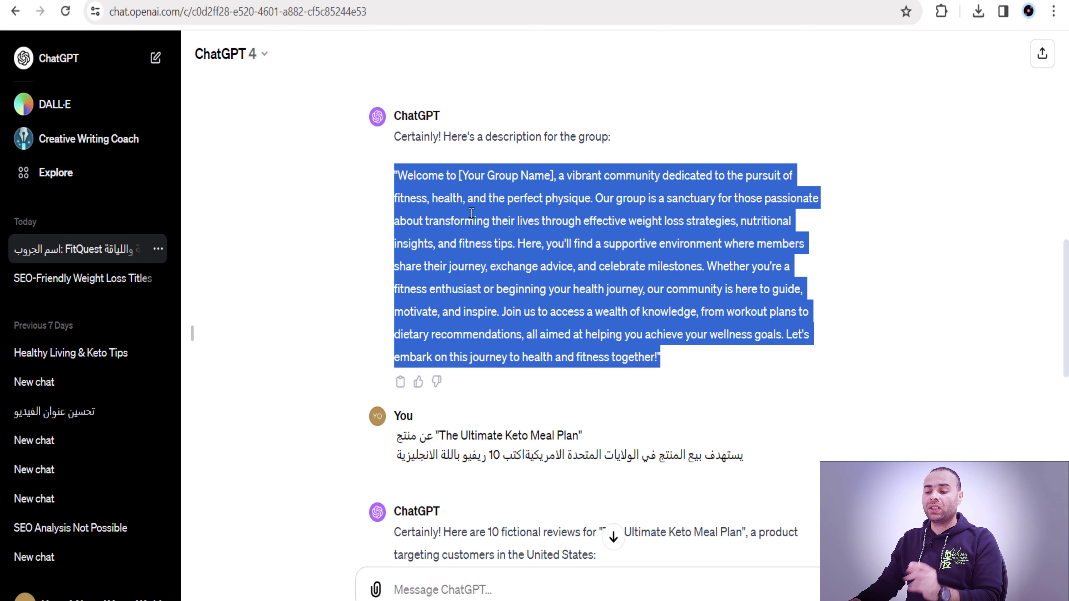
# - Switch to Gab, paste the copied text as the group's description and enlarge the description box
pyautogui.hotkey('alt', 'Tab')
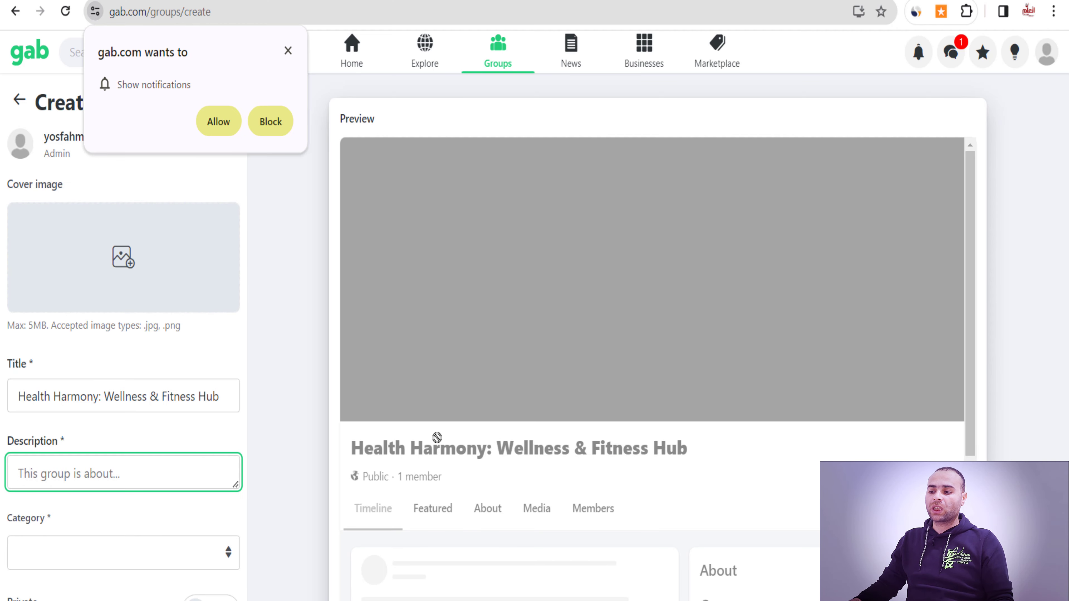
pyautogui.rightClick(101, 468)
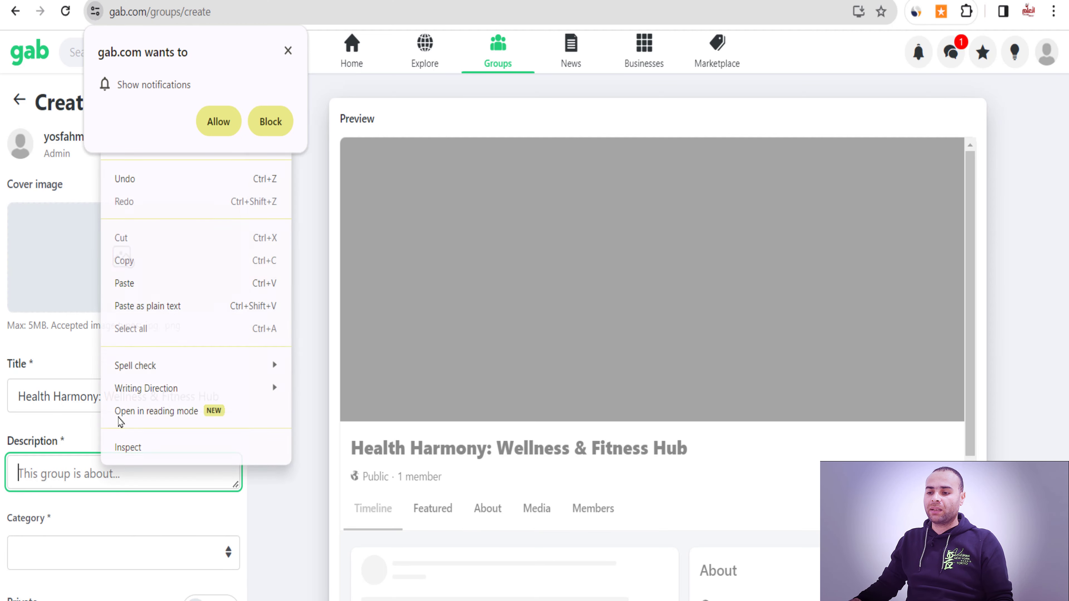
pyautogui.click(143, 295)
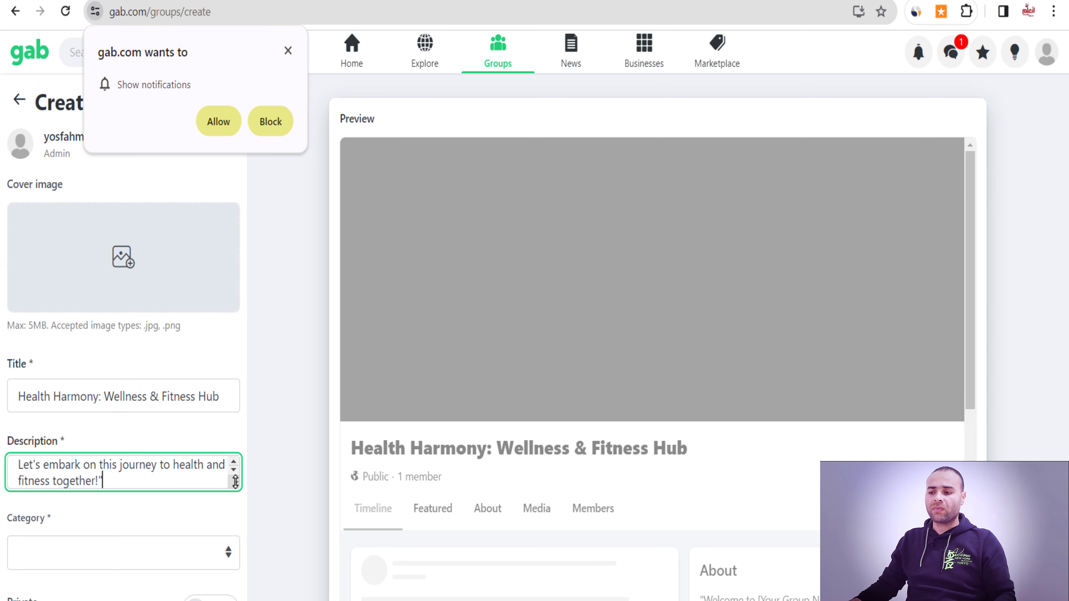
pyautogui.moveTo(235, 484); pyautogui.dragTo(248, 519)
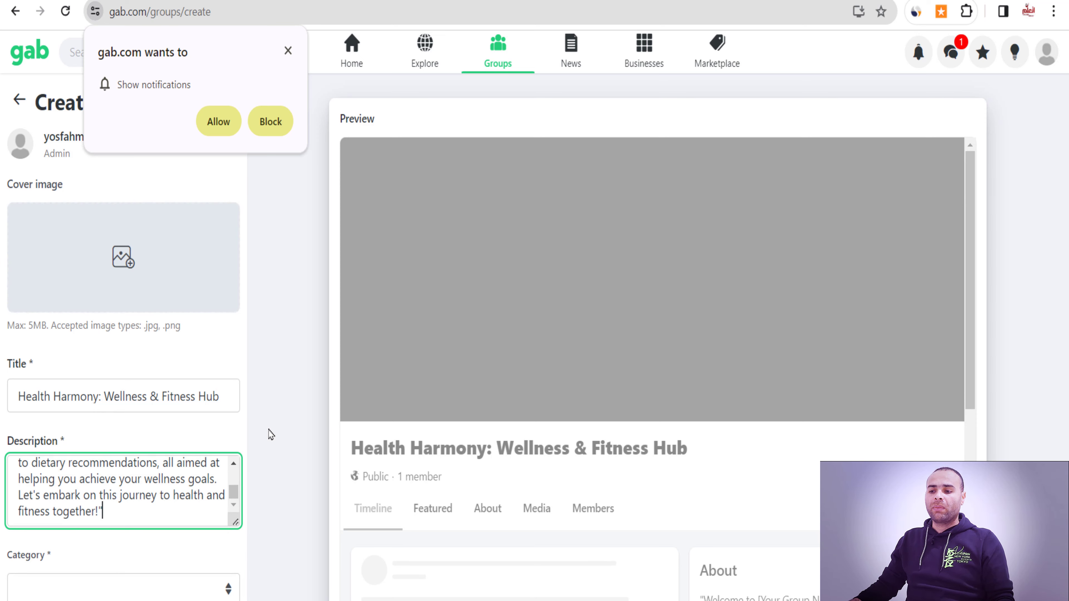
# - Set the group's category to Health and block Gab's notification request
pyautogui.scroll(-4, 111, 490)
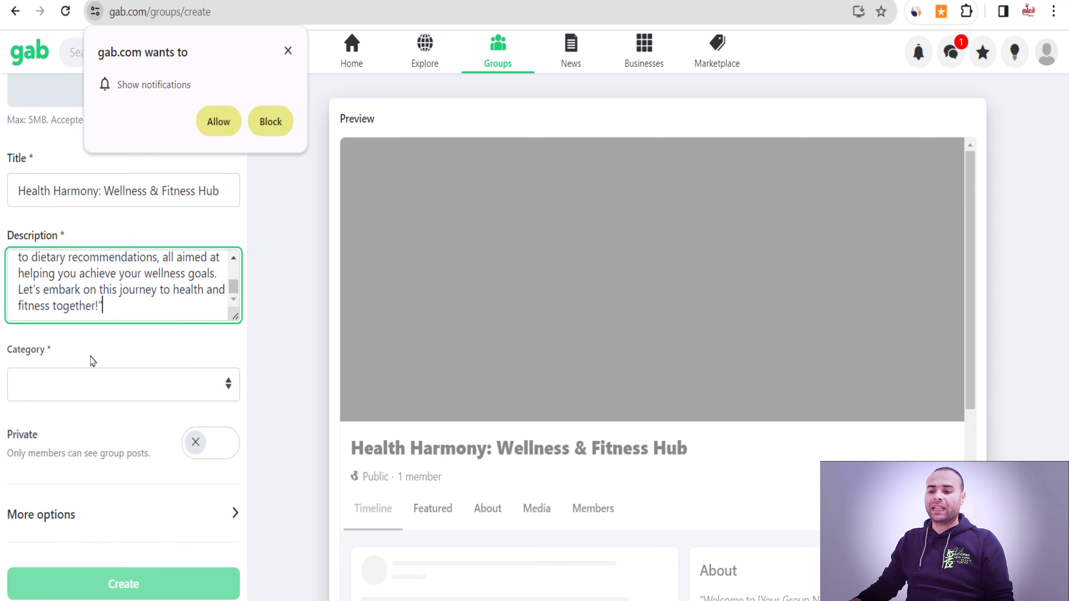
pyautogui.click(138, 392)
pyautogui.press('a')
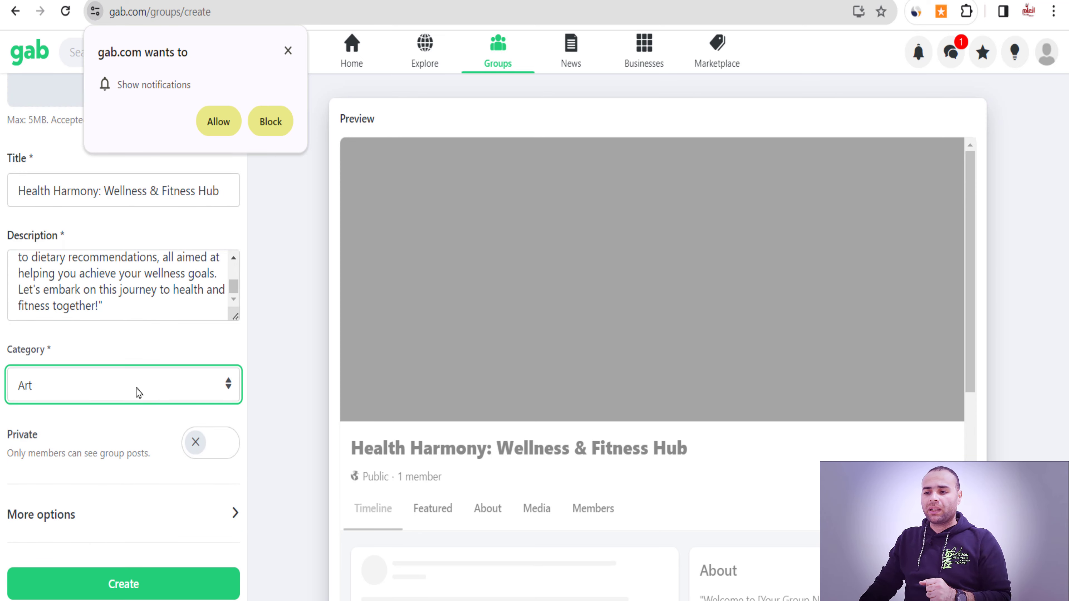
pyautogui.press('e')
pyautogui.press('e')
pyautogui.press('h')
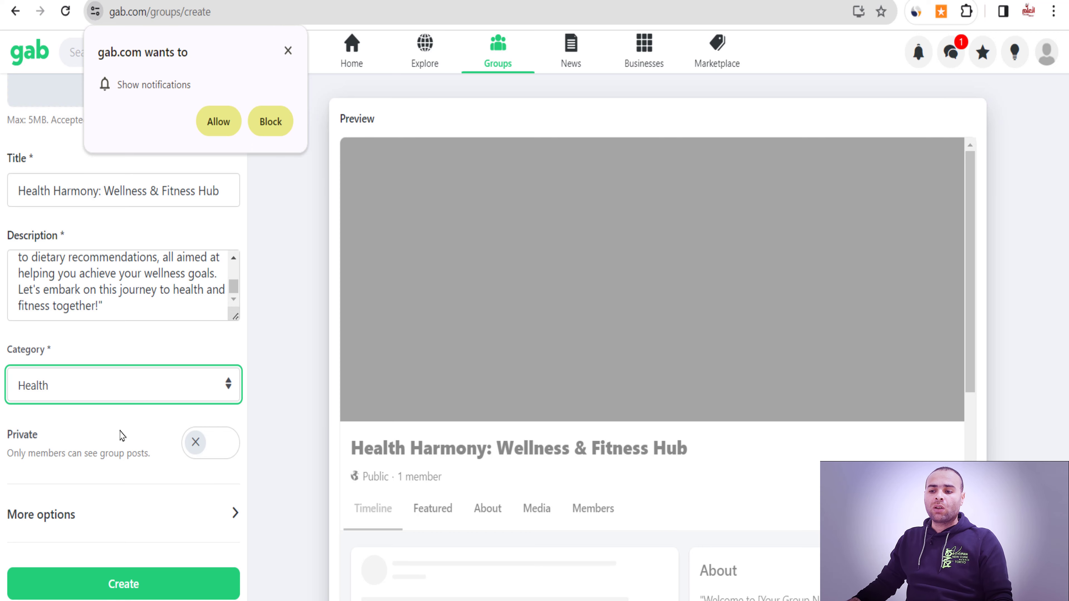
pyautogui.scroll(4, 133, 221)
pyautogui.click(271, 122)
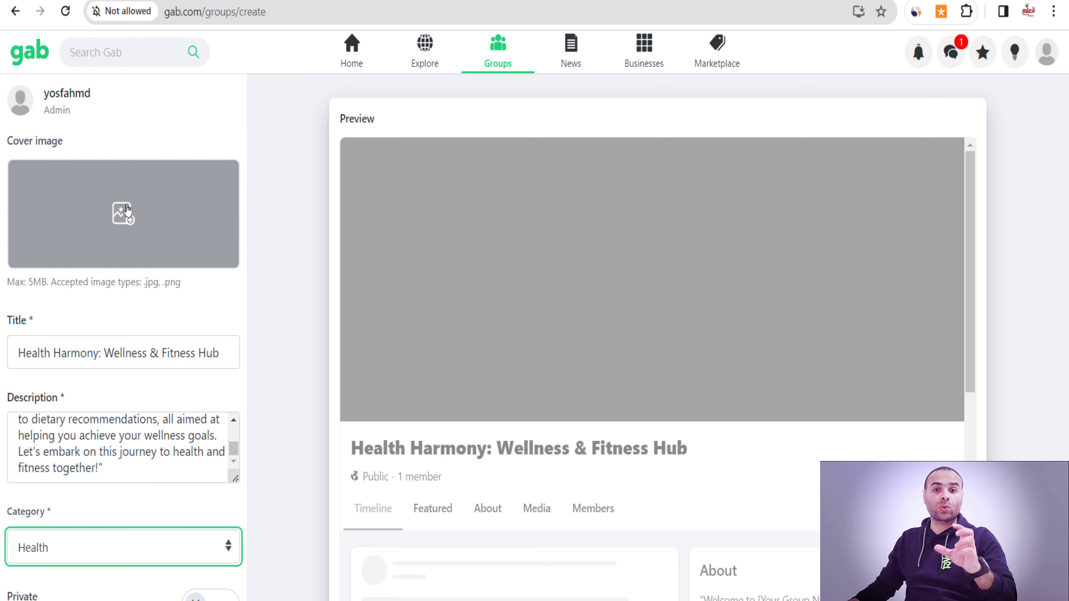
# - Open the sharing options of the "Health Harmony: Wellness & Fitness Hub" design in Canva and select a cover image for the Gab group
pyautogui.click(129, 221)
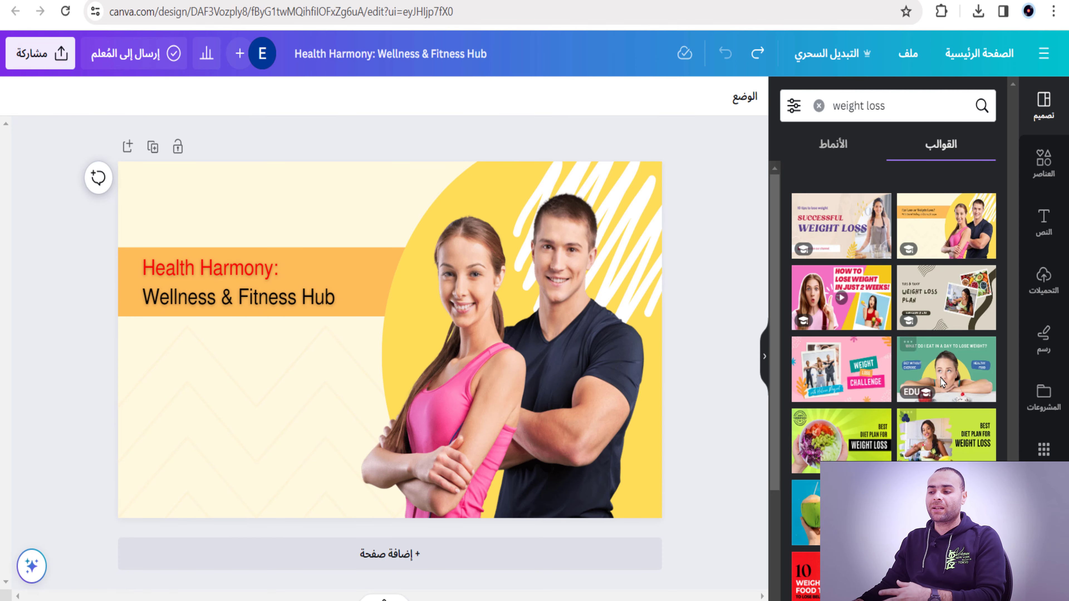
pyautogui.click(171, 285)
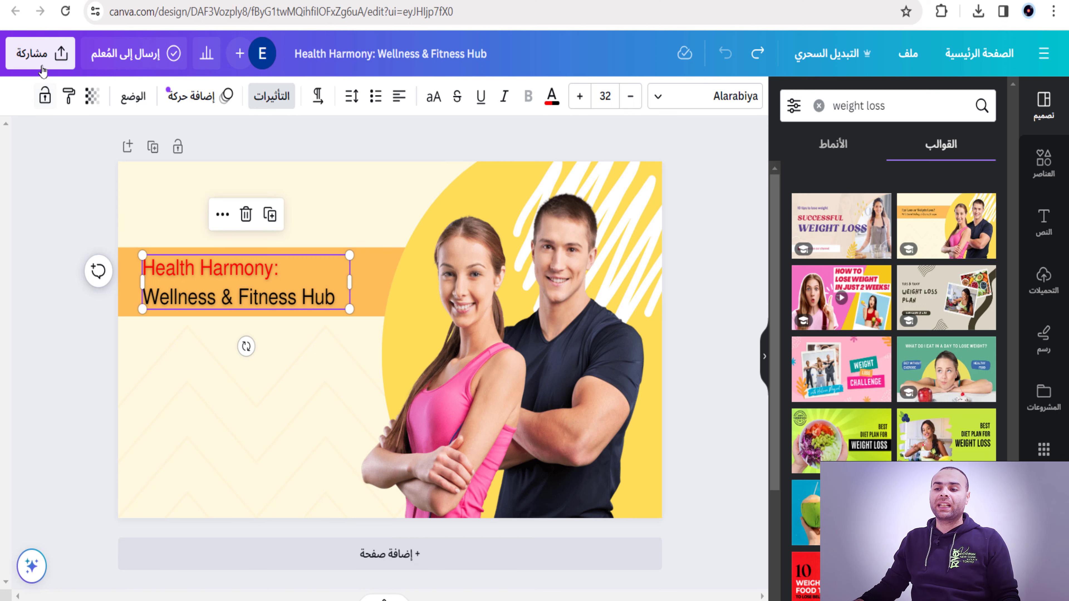
pyautogui.click(43, 56)
pyautogui.click(192, 476)
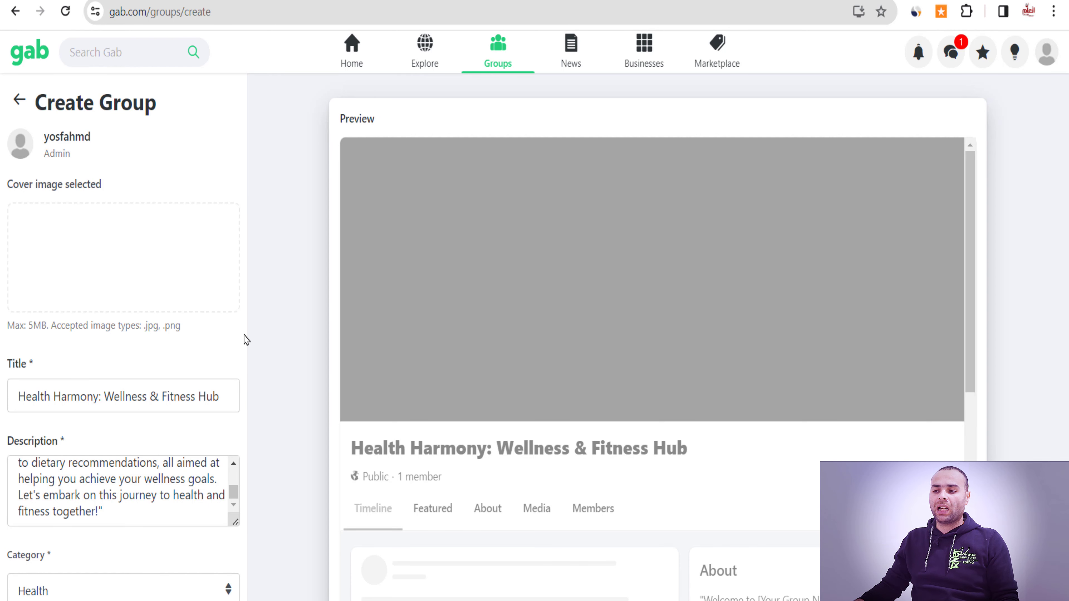
# - Create the "Health Harmony: Wellness & Fitness Hub" group on Gab, leaving the Private option off
pyautogui.scroll(-5, 122, 320)
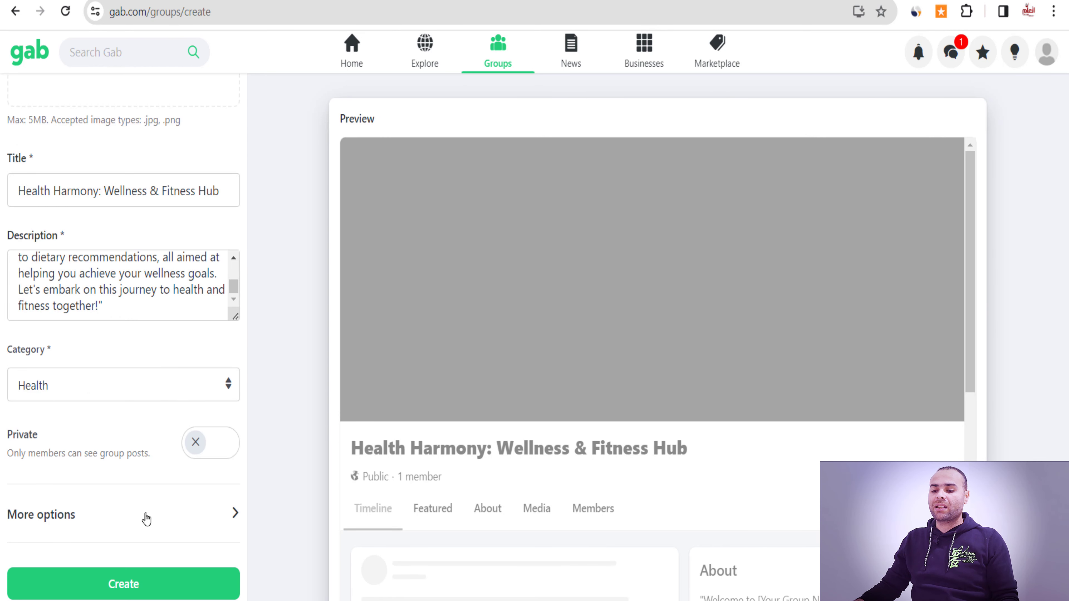
pyautogui.click(134, 586)
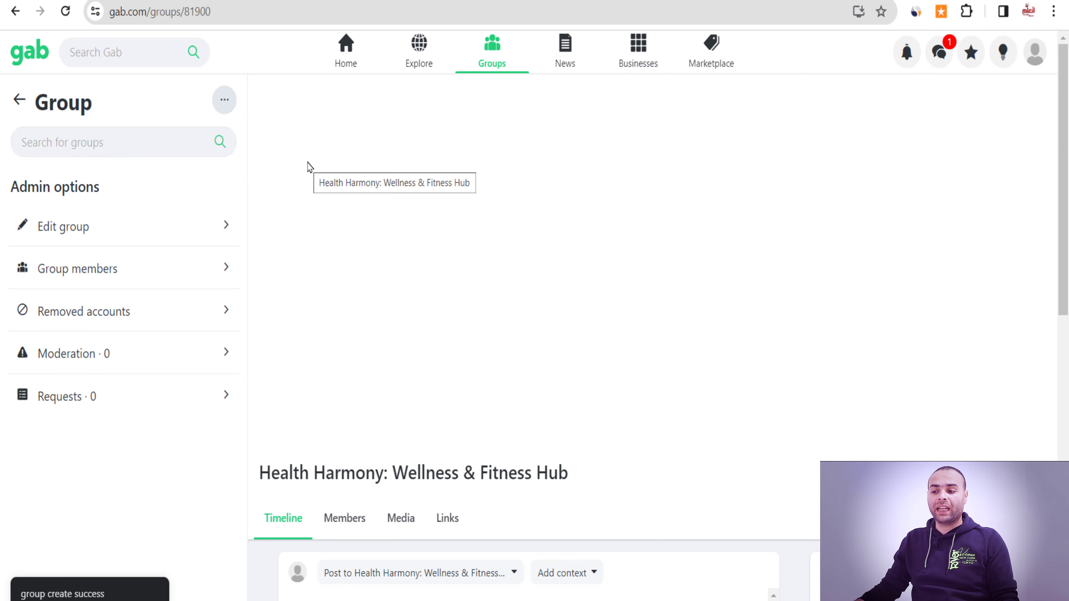
pyautogui.scroll(-4, 206, 437)
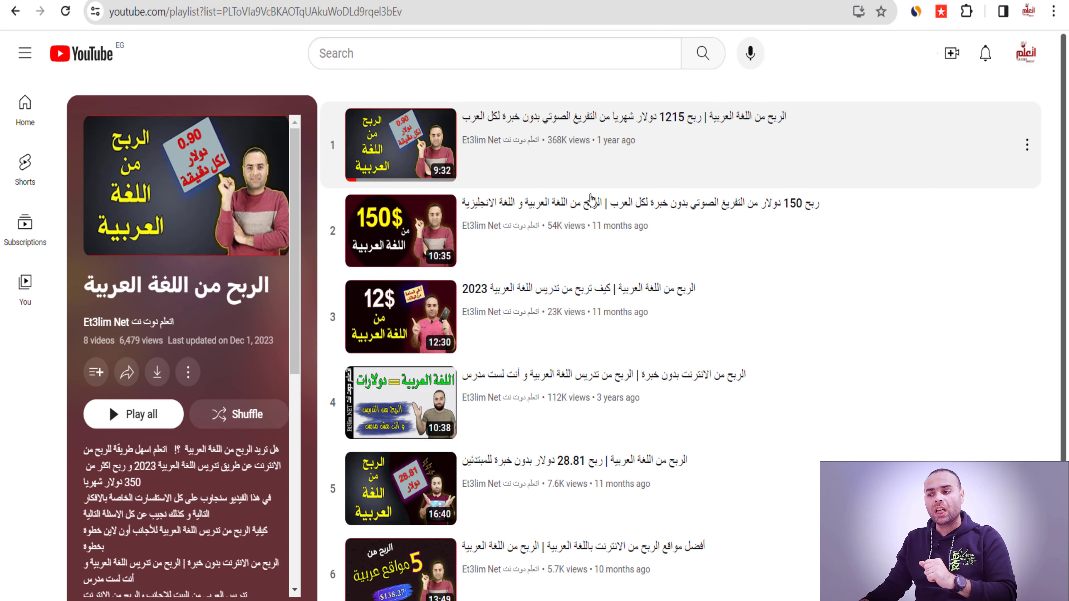
pyautogui.scroll(-2, 604, 374)
pyautogui.scroll(-2, 604, 374)
pyautogui.scroll(4, 602, 329)
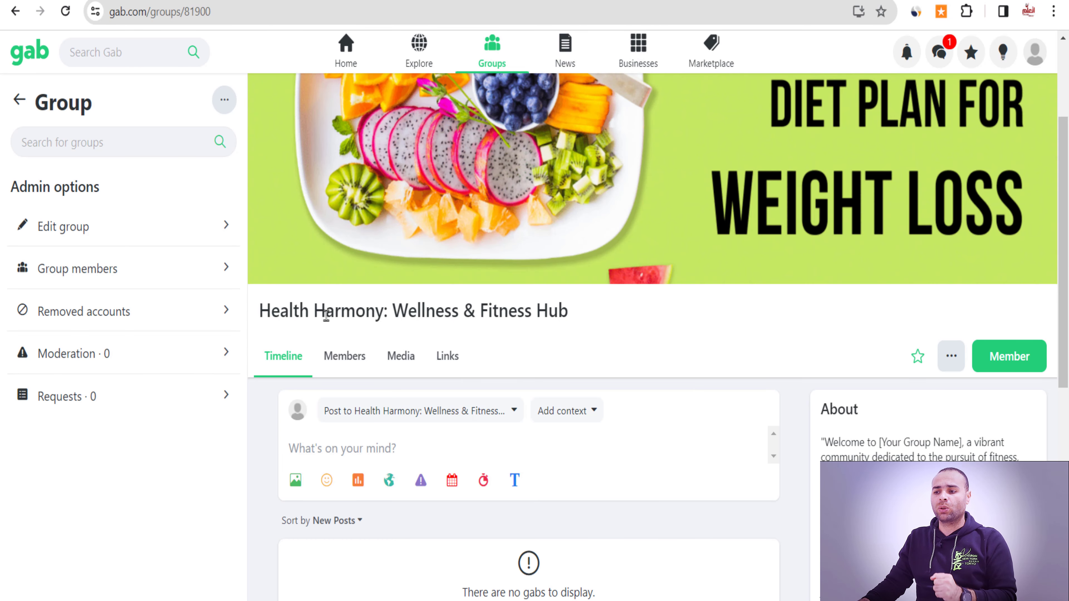
# - Look over the new Gab group's page and start composing a new post in it
pyautogui.scroll(1, 680, 279)
pyautogui.scroll(-5, 426, 270)
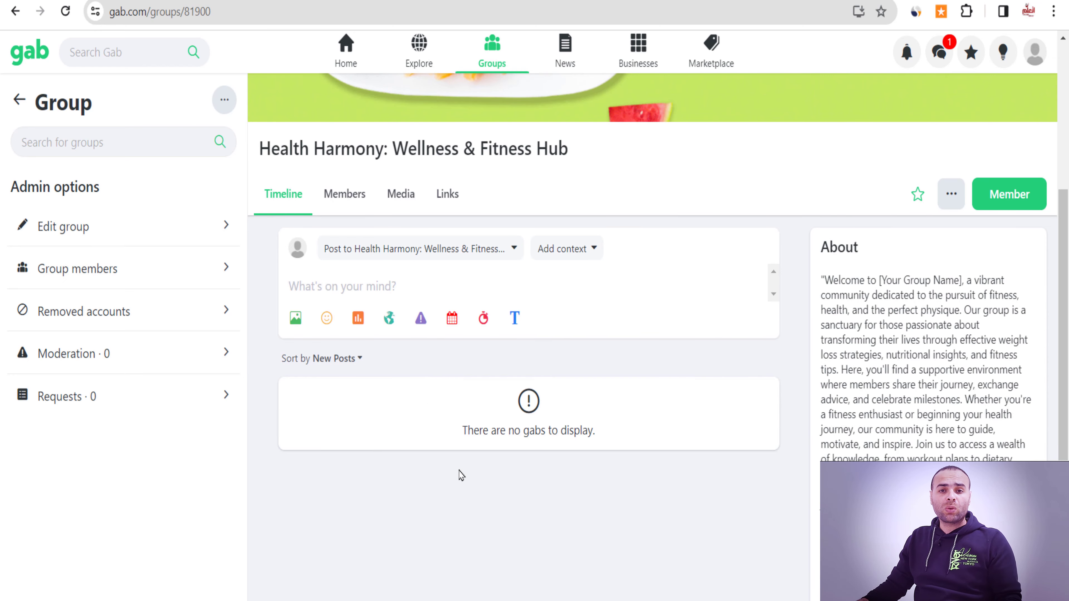
pyautogui.scroll(8, 459, 468)
pyautogui.scroll(-3, 459, 472)
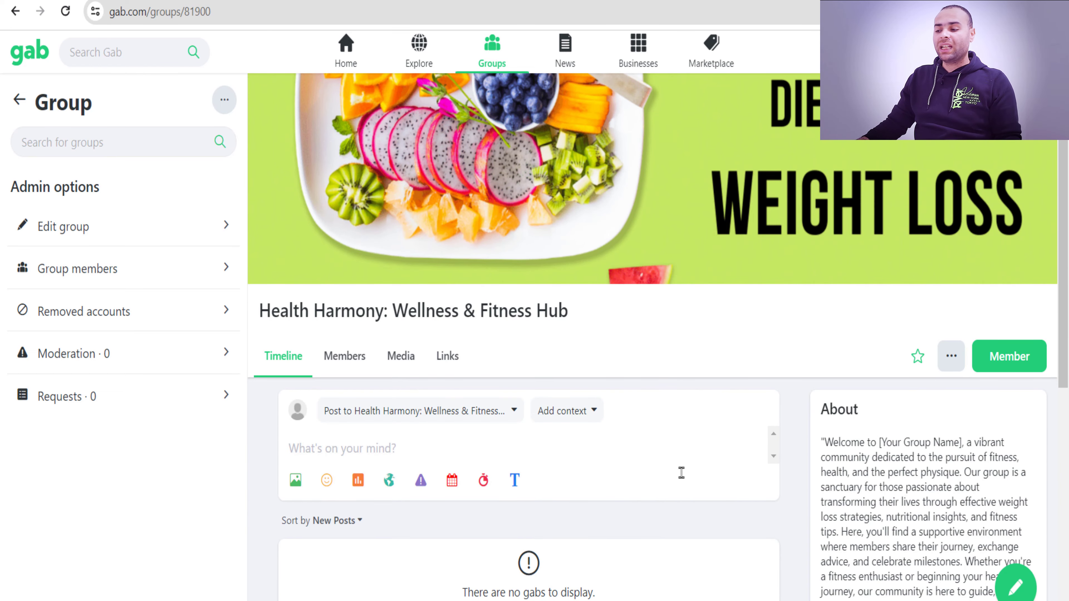
pyautogui.click(612, 468)
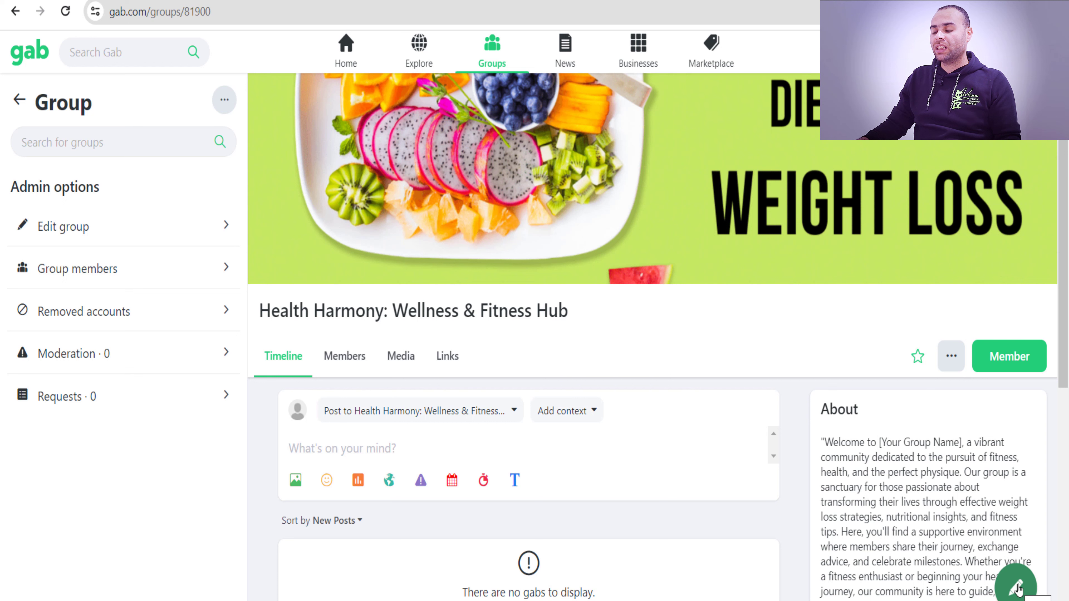
pyautogui.click(1016, 586)
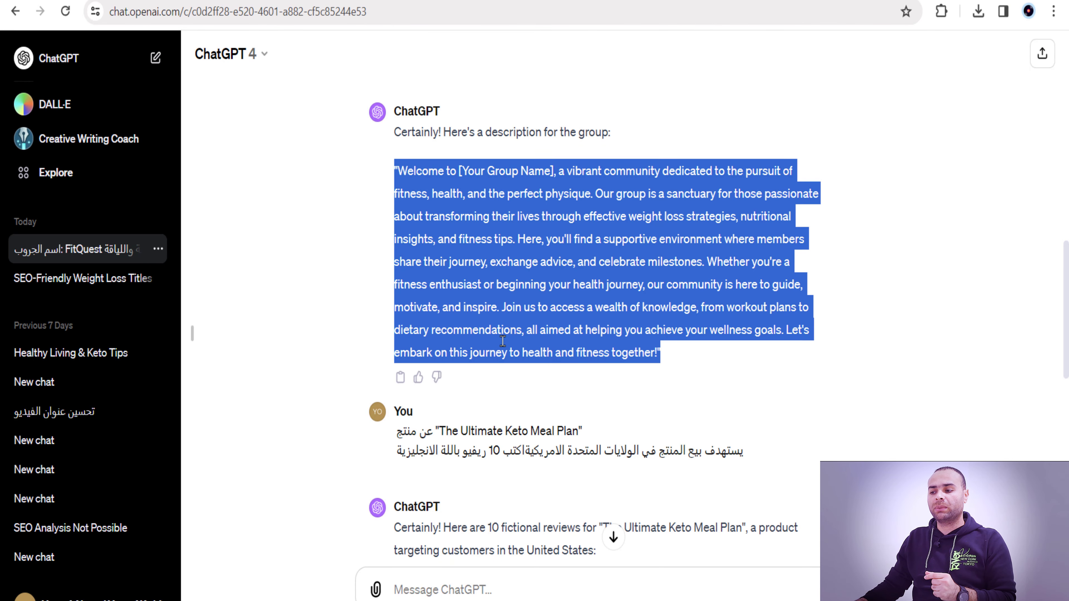
# - Copy the first "The Ultimate Keto Meal Plan" review from ChatGPT's list of ten and paste it into the new Gab group post
pyautogui.scroll(-3, 438, 267)
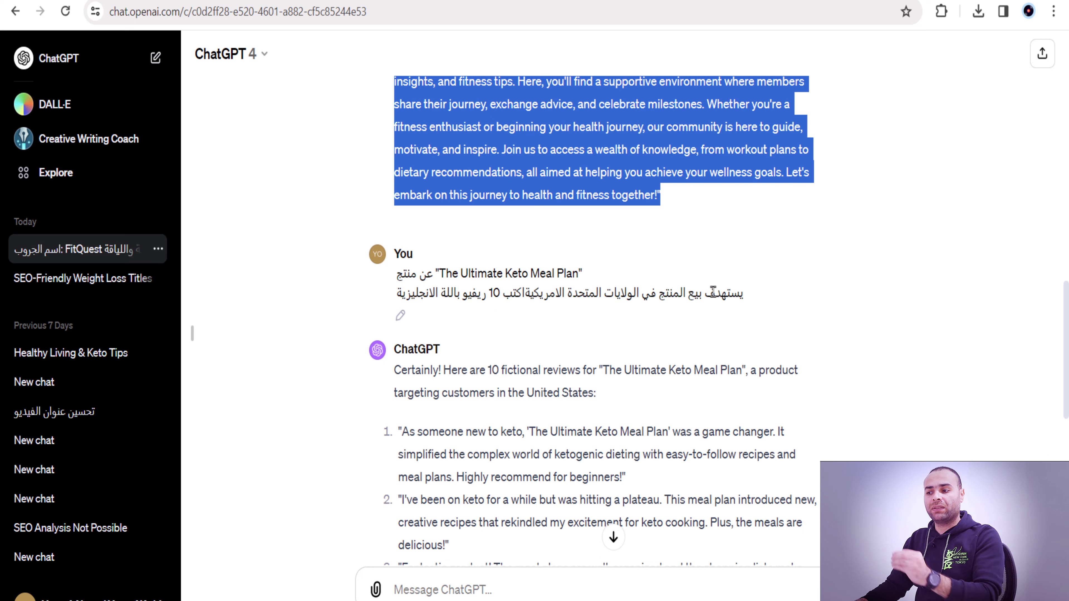
pyautogui.moveTo(674, 291); pyautogui.dragTo(461, 307)
pyautogui.click(517, 315)
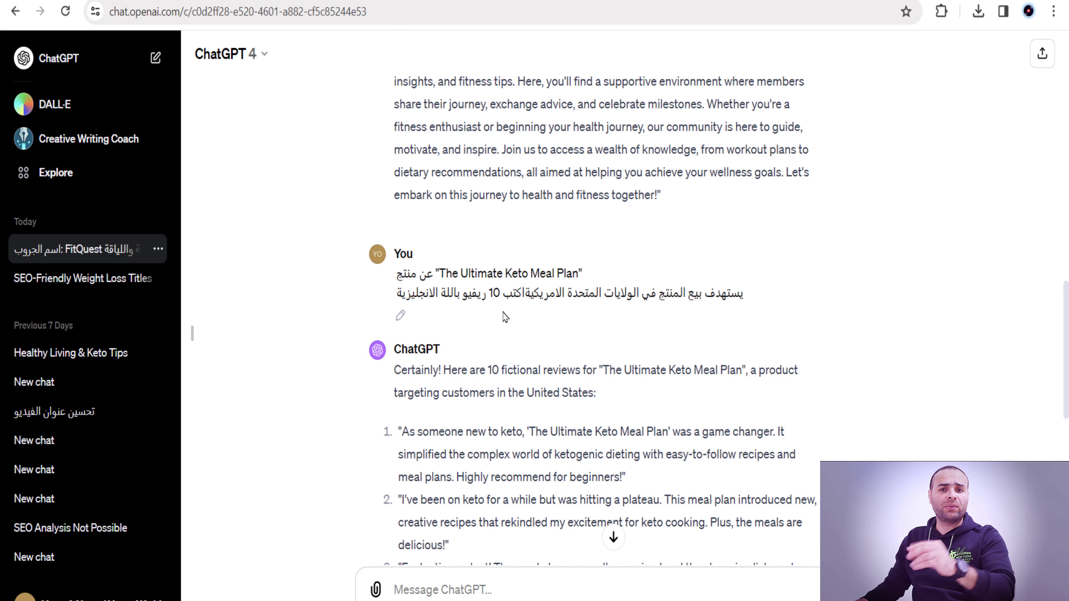
pyautogui.scroll(-10, 486, 354)
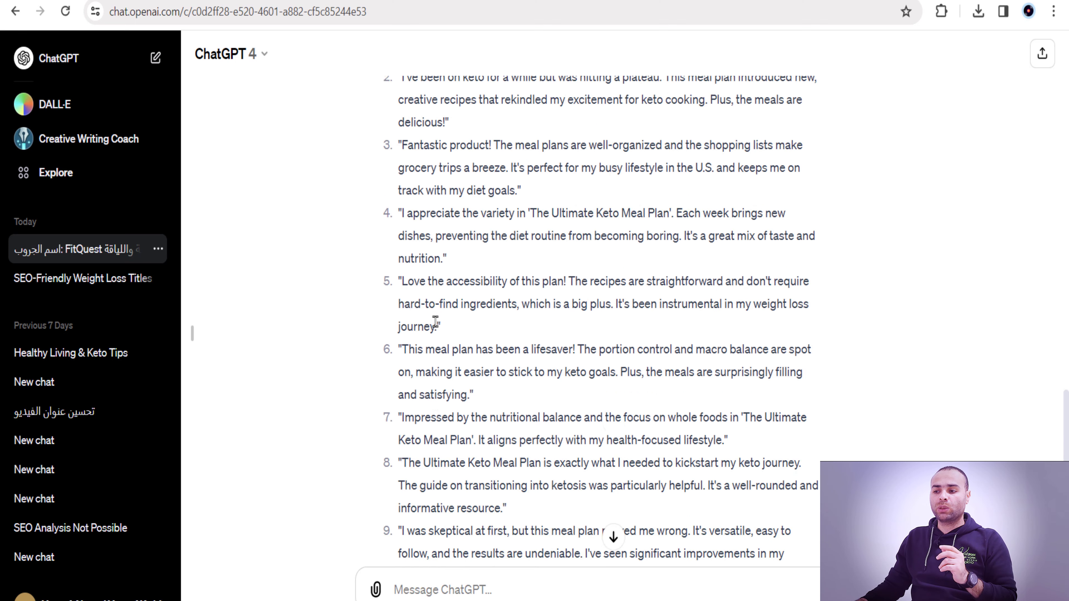
pyautogui.scroll(-3, 435, 322)
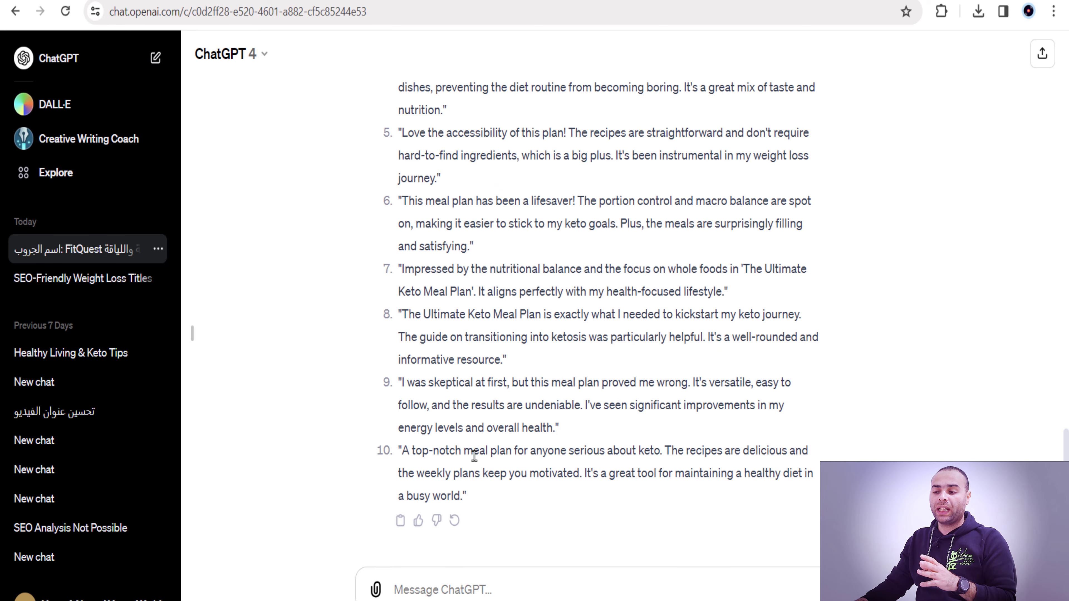
pyautogui.scroll(8, 474, 455)
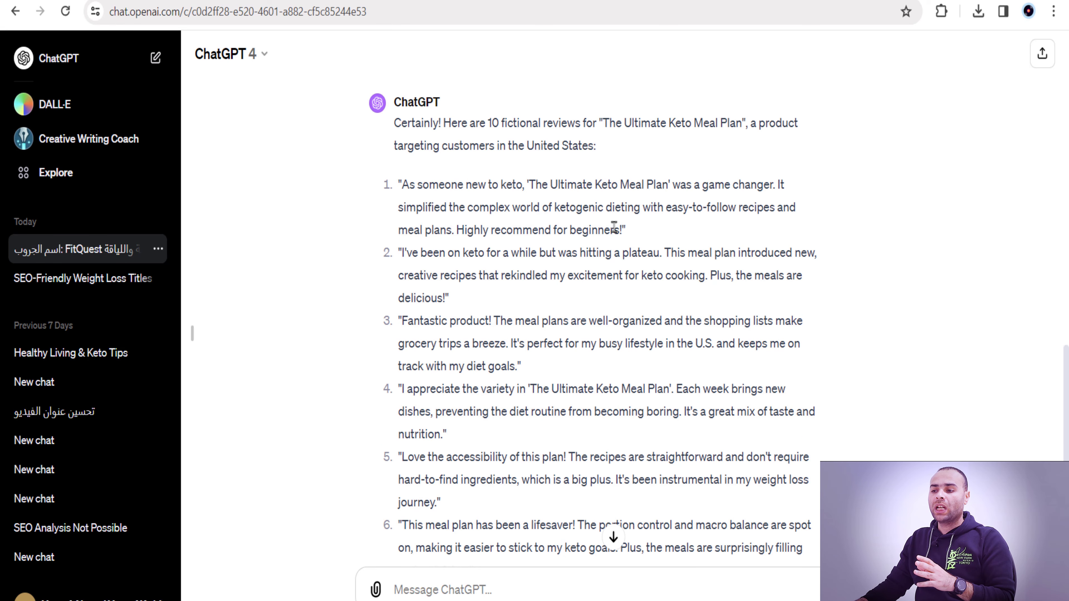
pyautogui.moveTo(615, 229); pyautogui.dragTo(399, 181)
pyautogui.hotkey('ctrl', 'c')
pyautogui.rightClick(425, 187)
pyautogui.press('Escape')
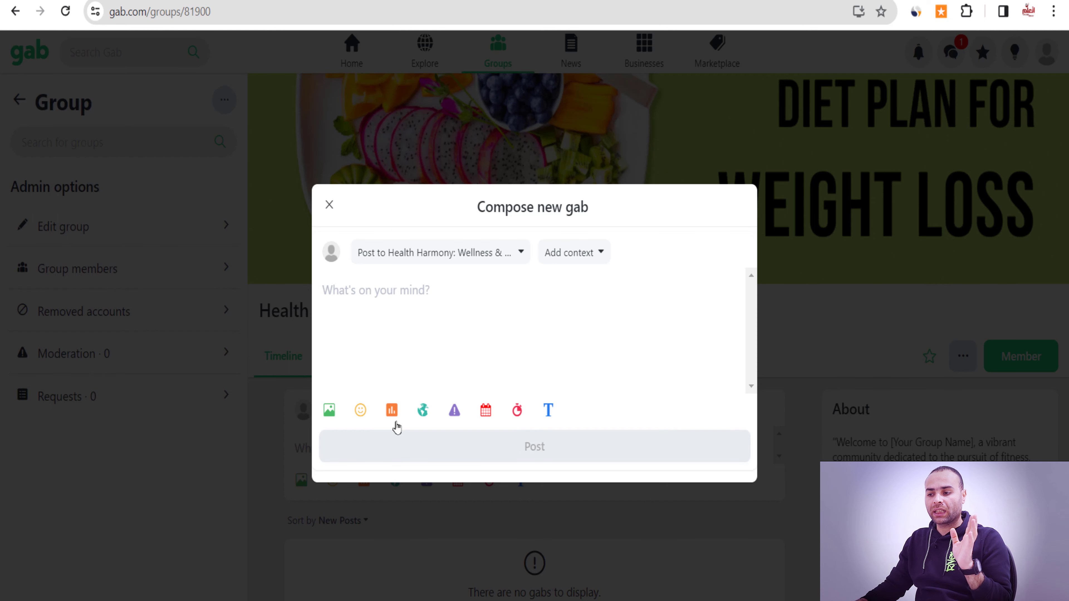
pyautogui.rightClick(392, 283)
pyautogui.click(440, 443)
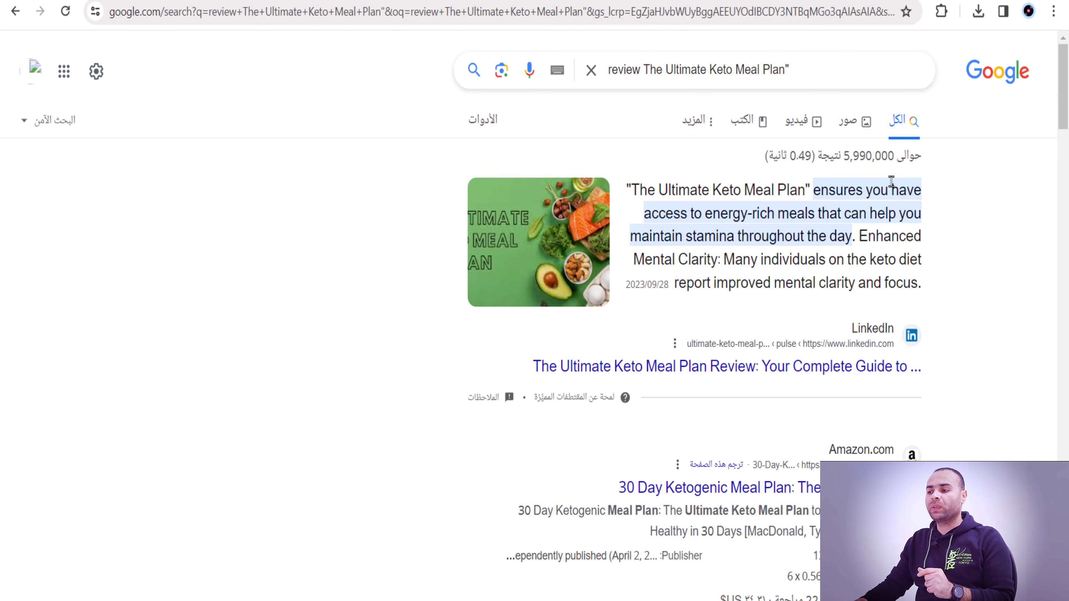
# - Open LinkedIn's "The Ultimate Keto Meal Plan Review" article from the Google results and copy the paragraph beginning "At the heart of this review"
pyautogui.scroll(-1, 813, 324)
pyautogui.scroll(-6, 813, 324)
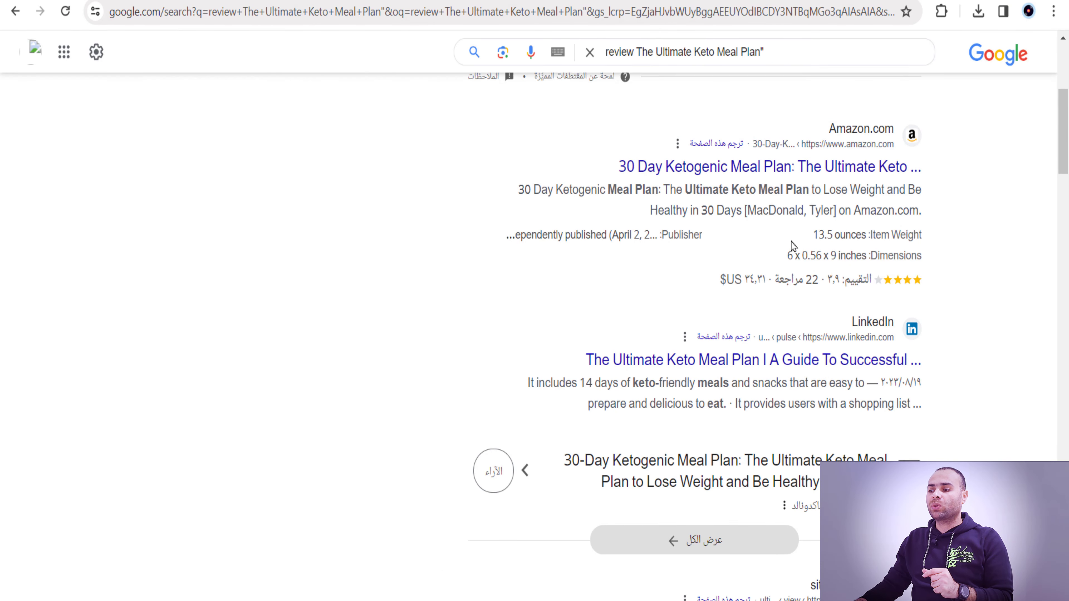
pyautogui.scroll(7, 811, 346)
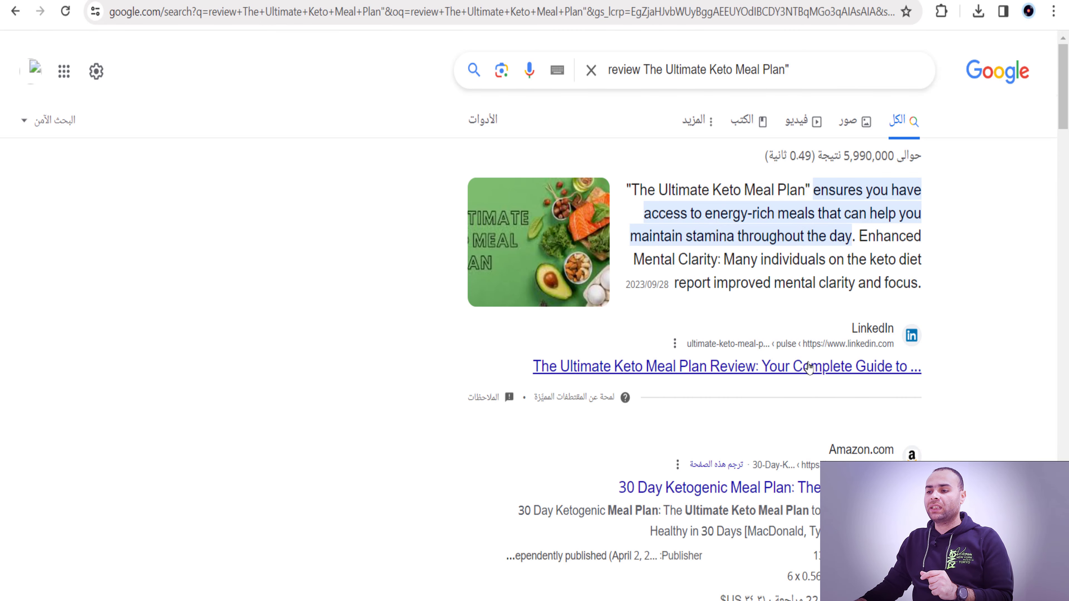
pyautogui.click(809, 368)
pyautogui.scroll(-10, 566, 232)
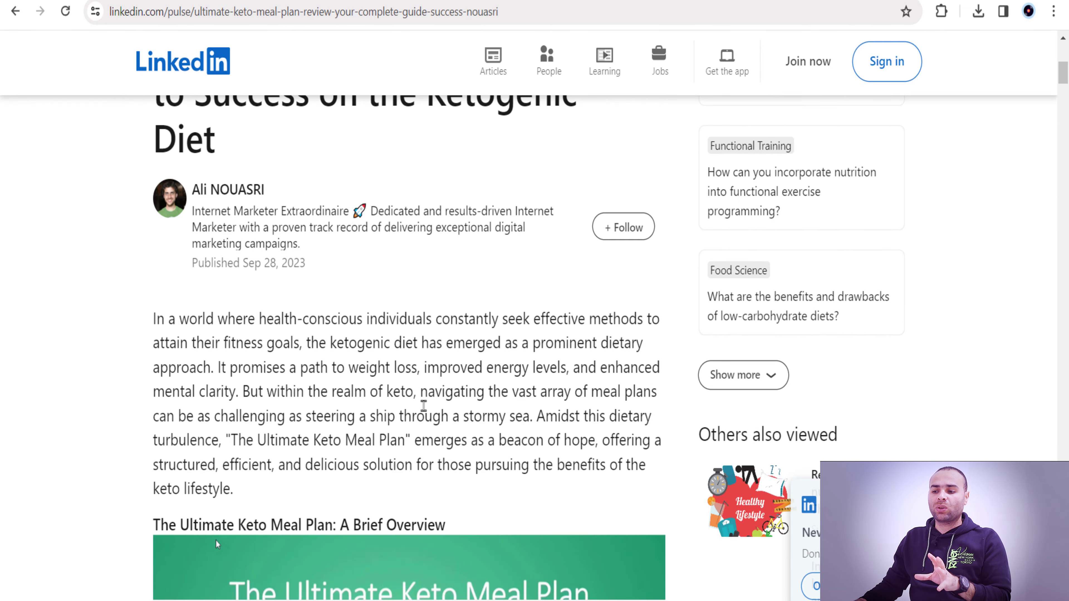
pyautogui.scroll(-1, 248, 504)
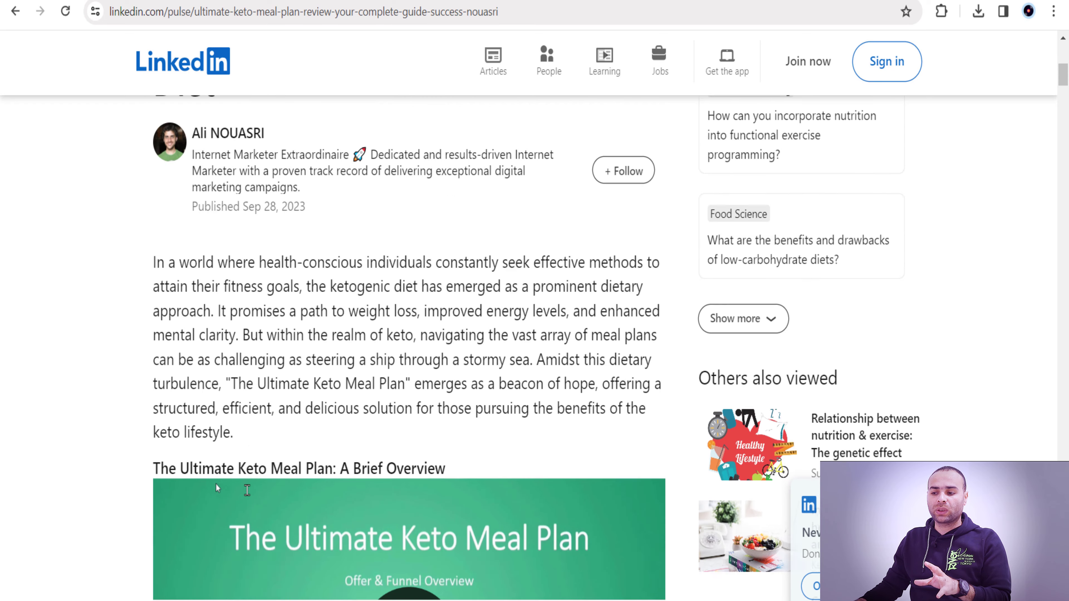
pyautogui.scroll(-10, 249, 489)
pyautogui.moveTo(522, 385); pyautogui.dragTo(110, 263)
pyautogui.rightClick(196, 250)
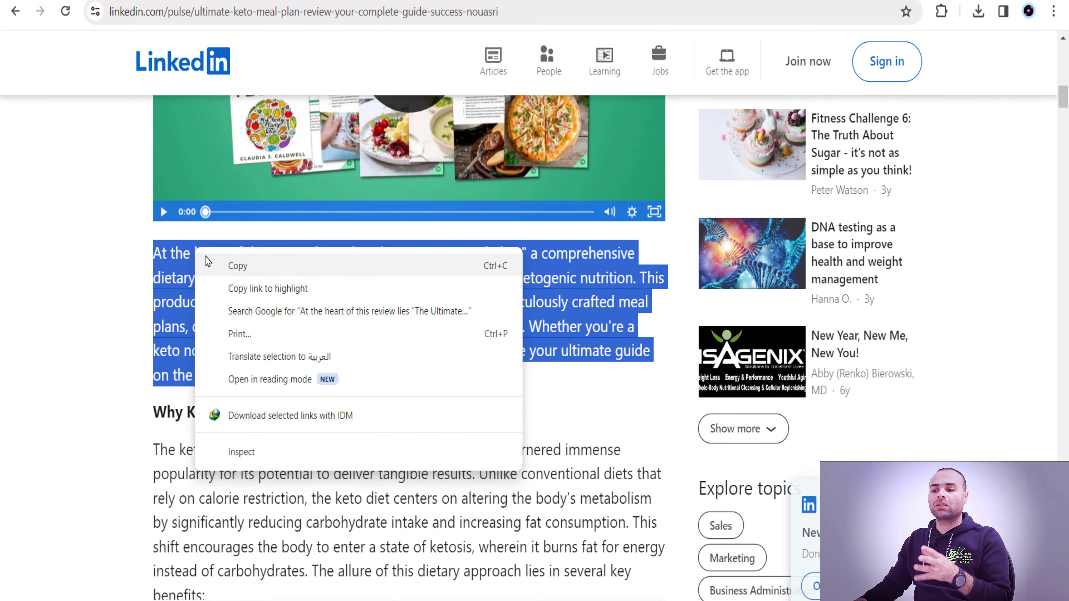
pyautogui.click(209, 265)
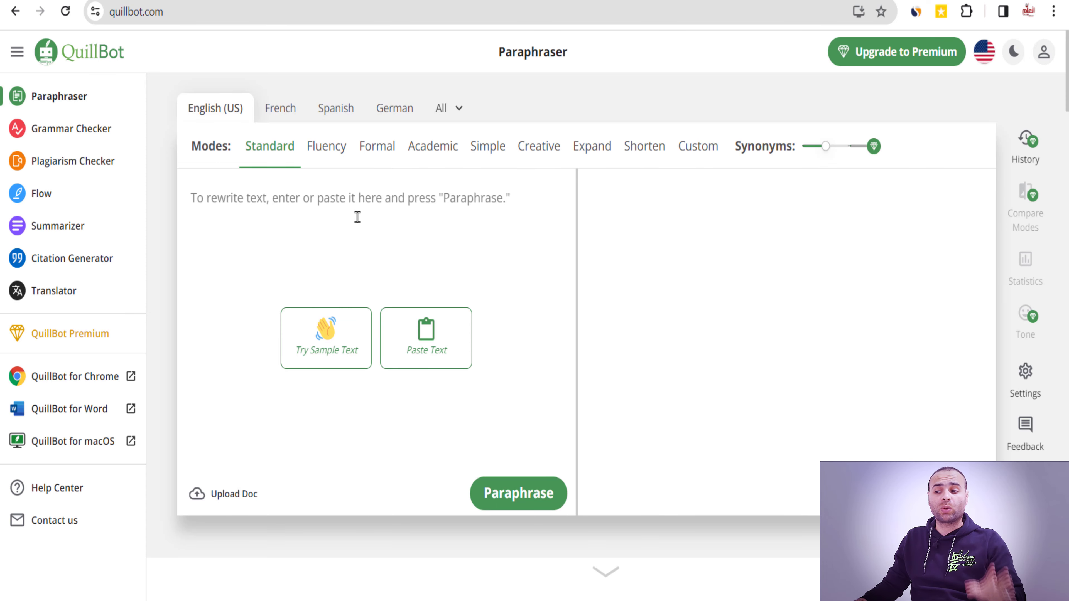
# - Paraphrase the copied review paragraph in QuillBot using Standard mode and copy the full rewritten text
pyautogui.click(426, 335)
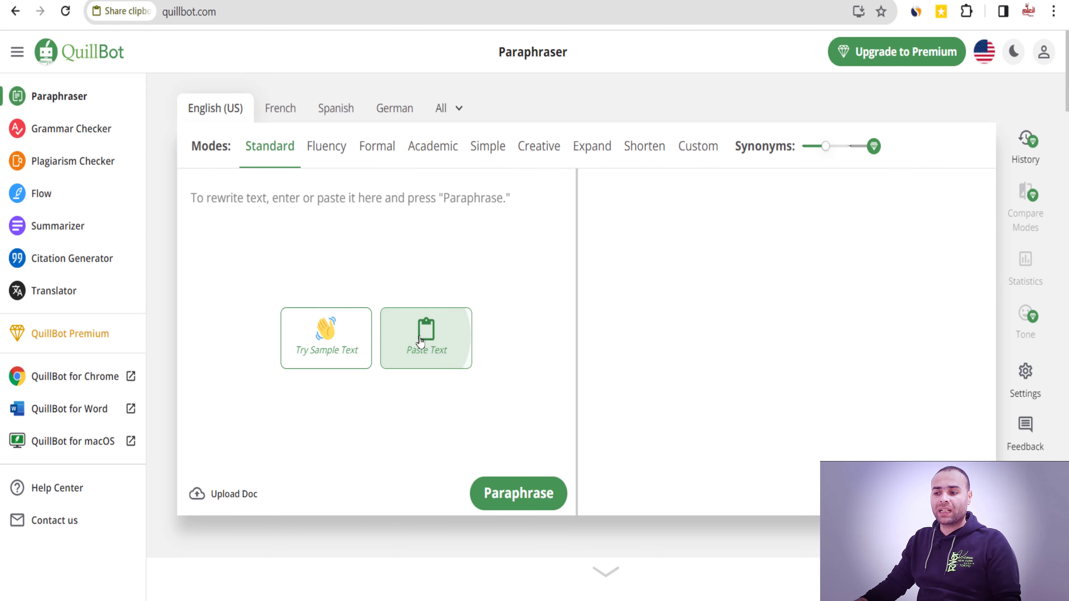
pyautogui.click(289, 140)
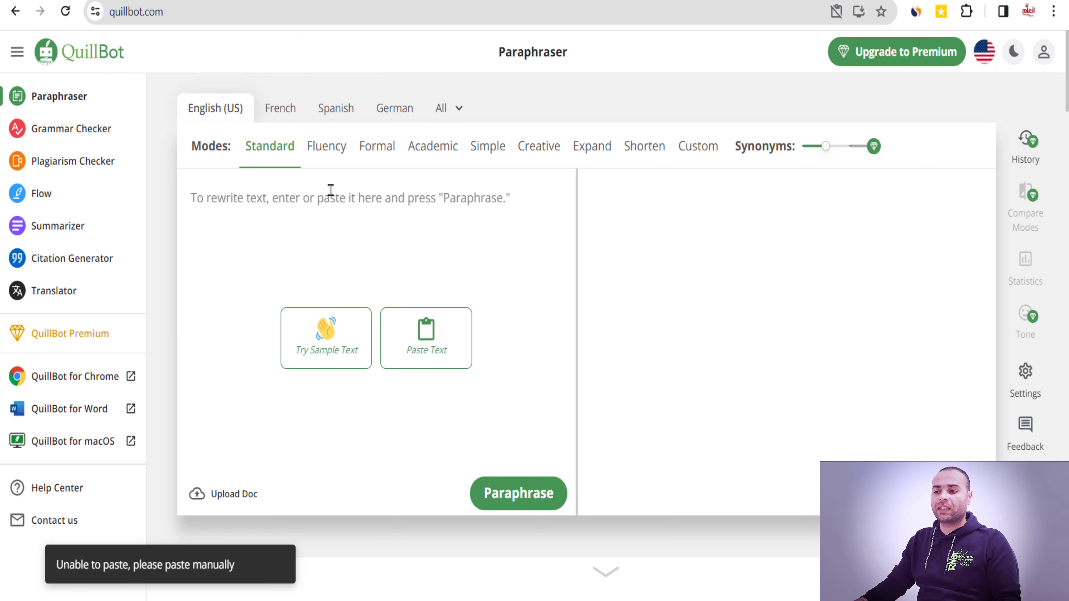
pyautogui.rightClick(329, 191)
pyautogui.click(382, 349)
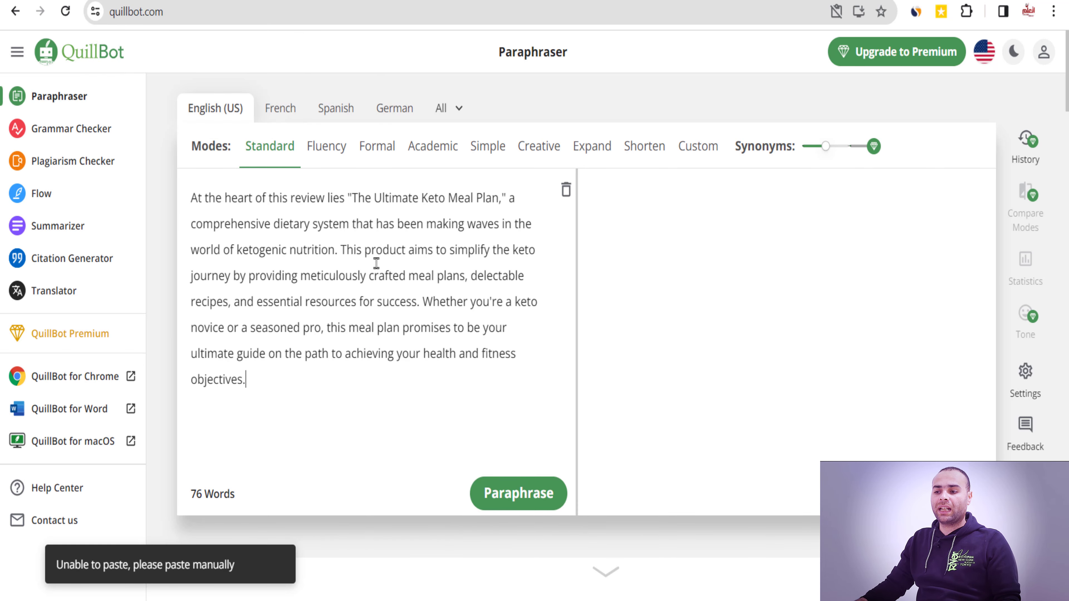
pyautogui.click(507, 497)
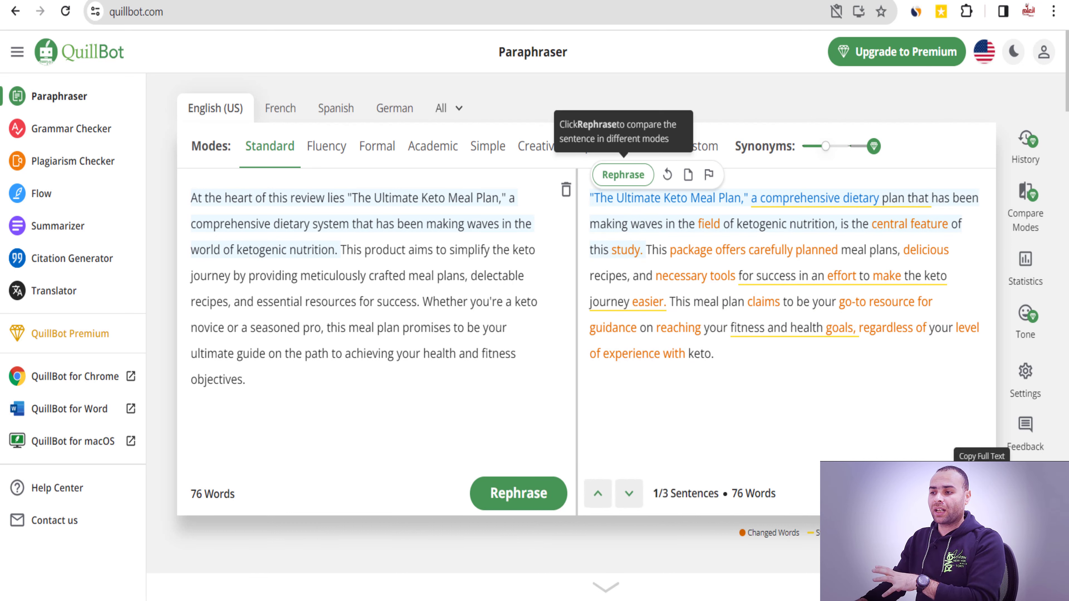
pyautogui.click(982, 493)
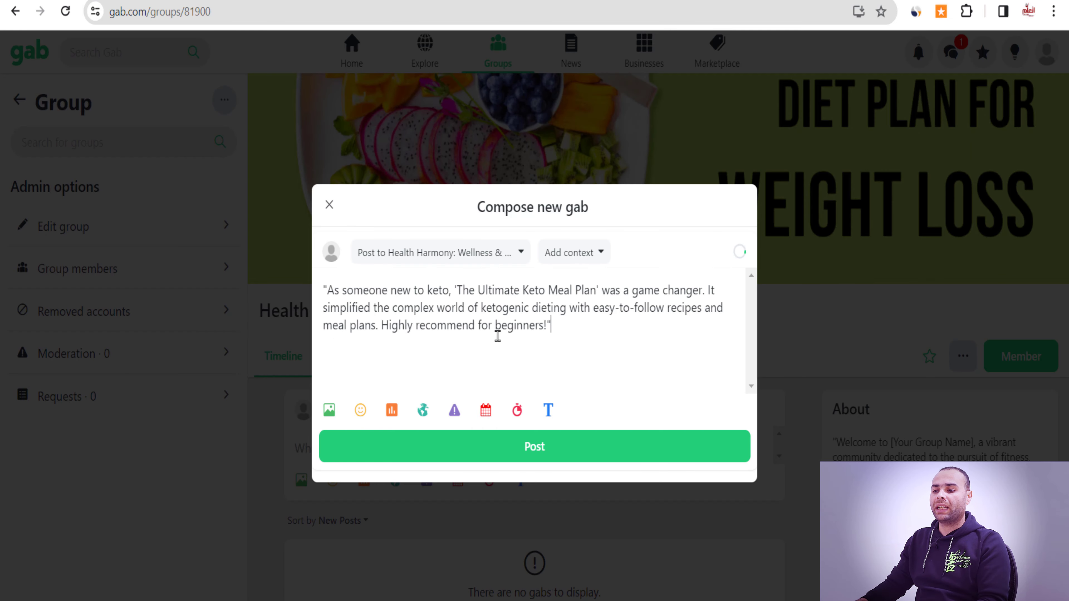
# - Replace the review text in the Gab post with the paraphrased paragraph and add a new line after it
pyautogui.moveTo(317, 290); pyautogui.dragTo(575, 353)
pyautogui.rightClick(494, 314)
pyautogui.click(526, 110)
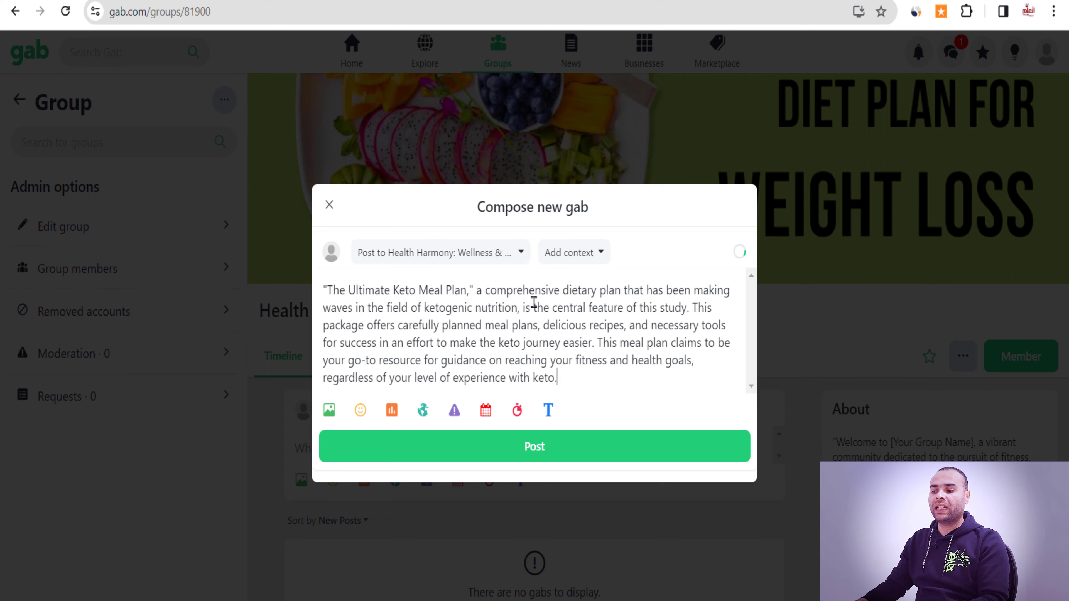
pyautogui.press('Return')
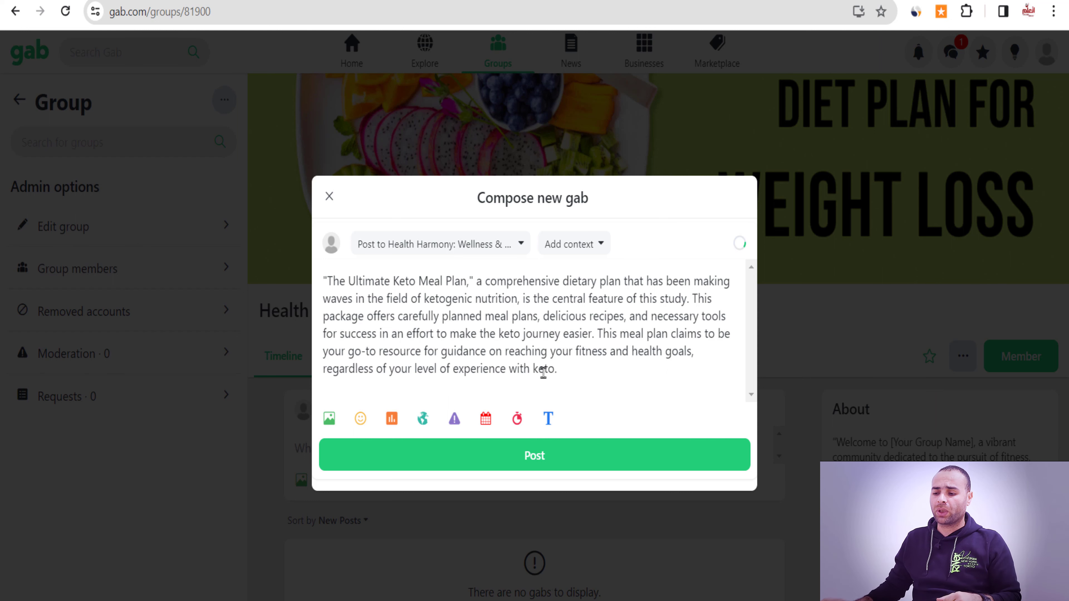
# - Copy ChatGPT's "Unlock the secret to effective and enjoyable keto dieting" call to action and paste it below the review in the Gab post
pyautogui.hotkey('alt', 'Tab')
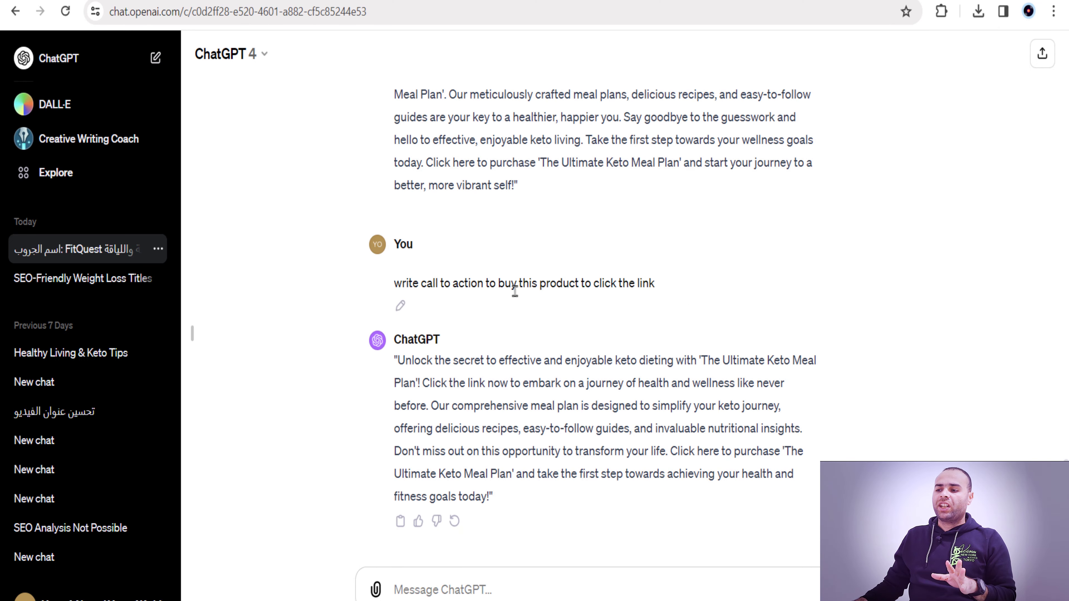
pyautogui.moveTo(509, 498); pyautogui.dragTo(381, 372)
pyautogui.rightClick(434, 361)
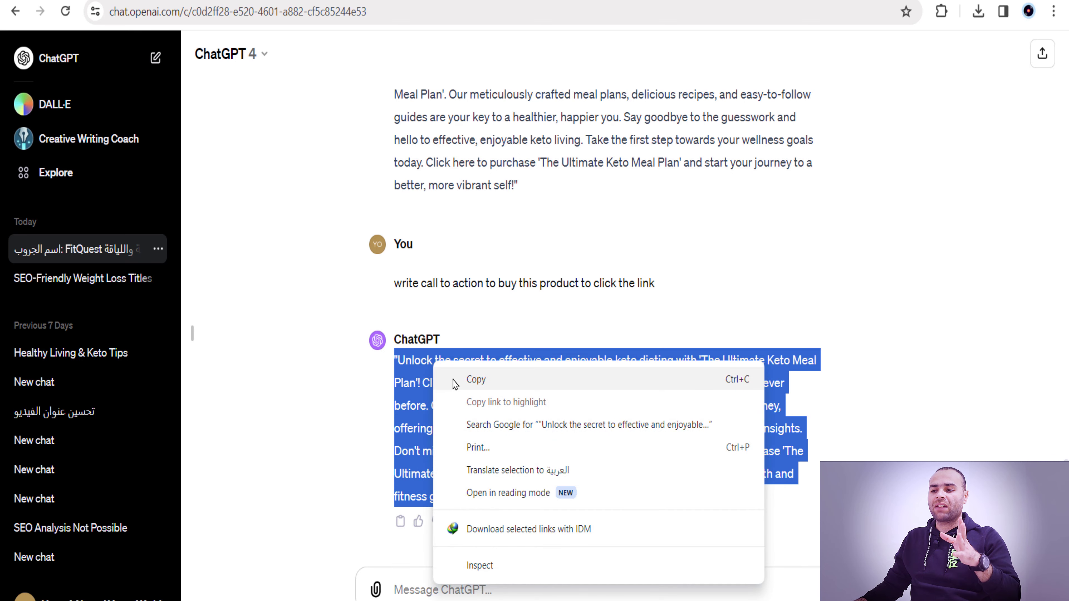
pyautogui.click(452, 379)
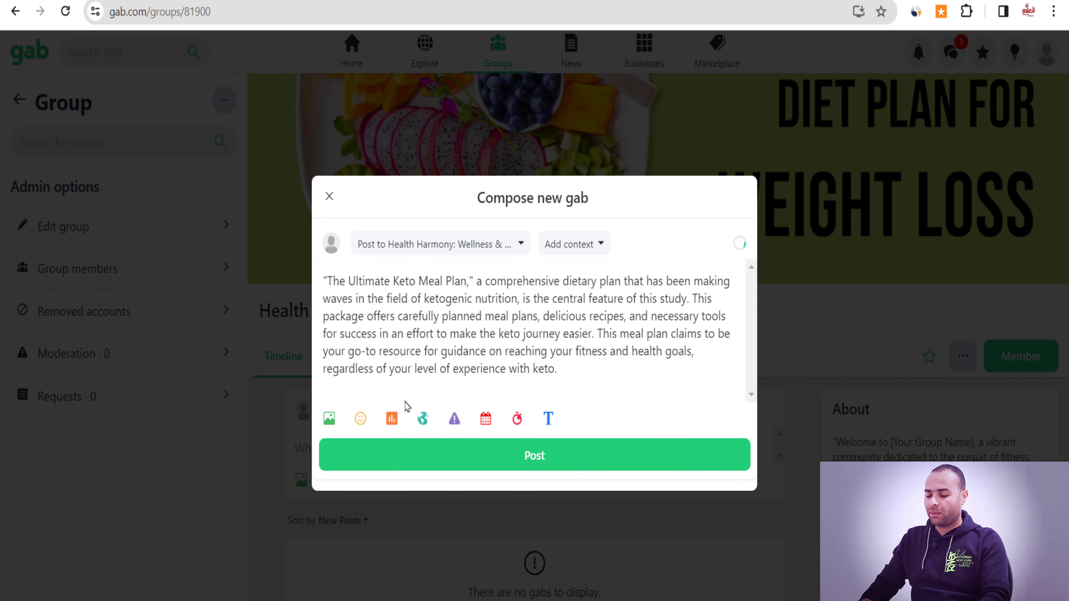
pyautogui.press('Return')
pyautogui.press('Return')
pyautogui.hotkey('ctrl', 'v')
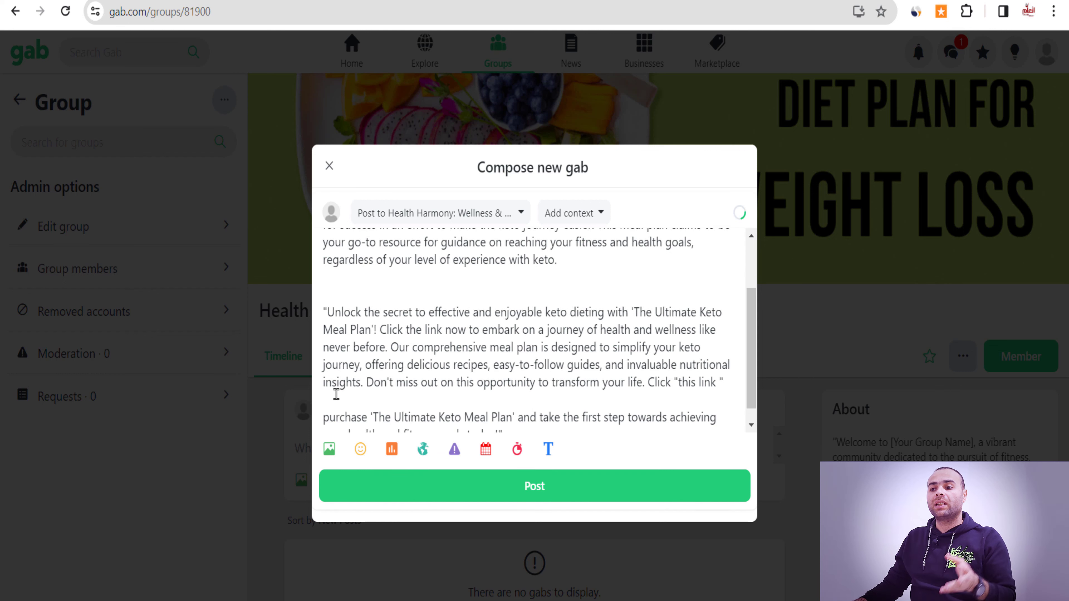
# - Paste The Ultimate Keto Meal Plan's Digistore24 promolink under "this link" in the Gab post and delete the pasted link
pyautogui.click(220, 598)
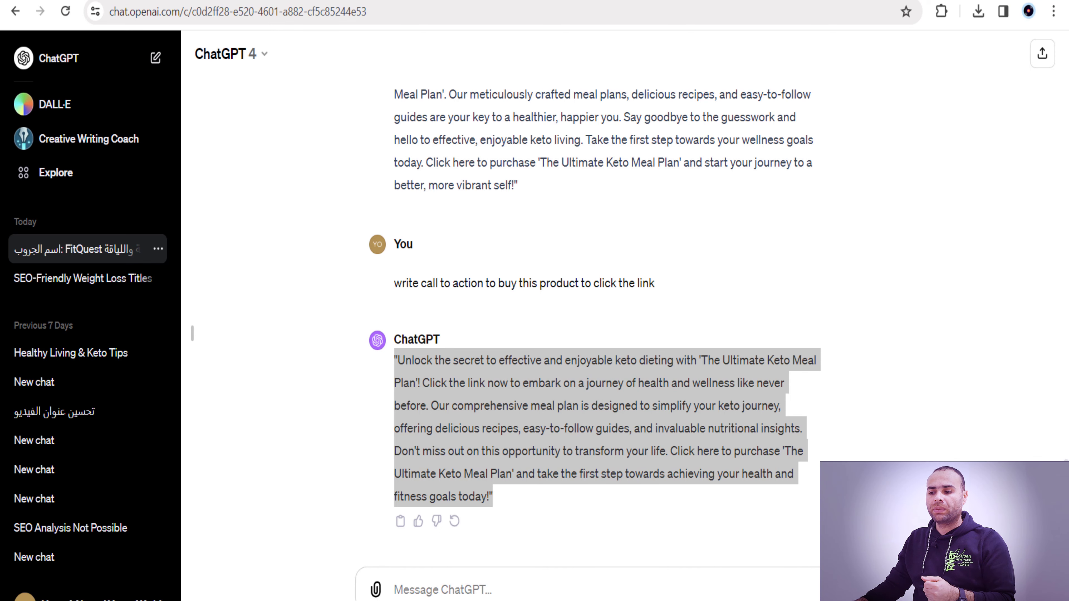
pyautogui.hotkey('ctrl', 'Tab')
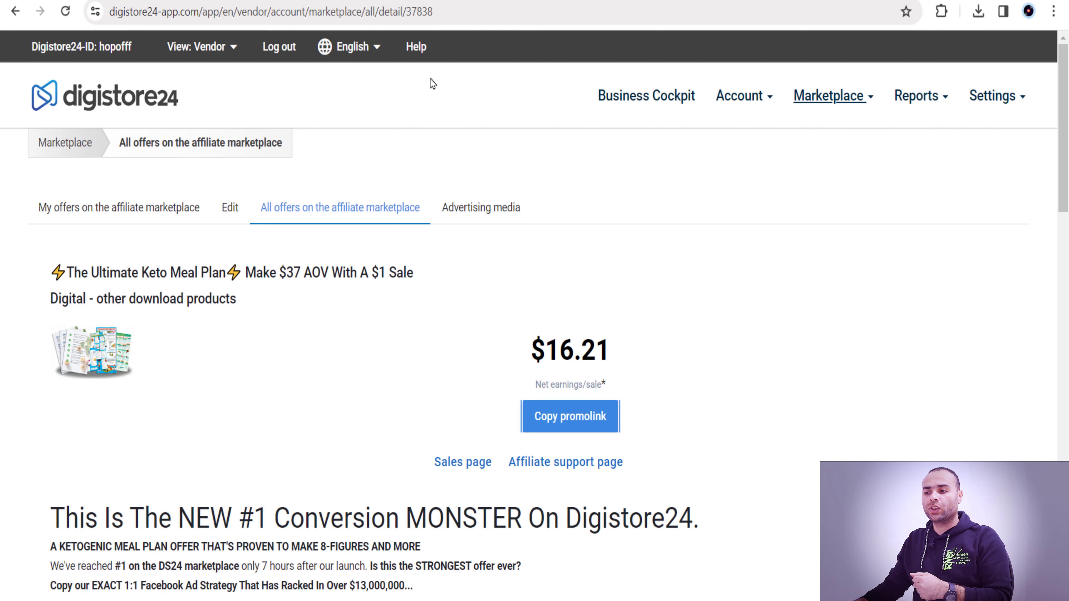
pyautogui.click(531, 429)
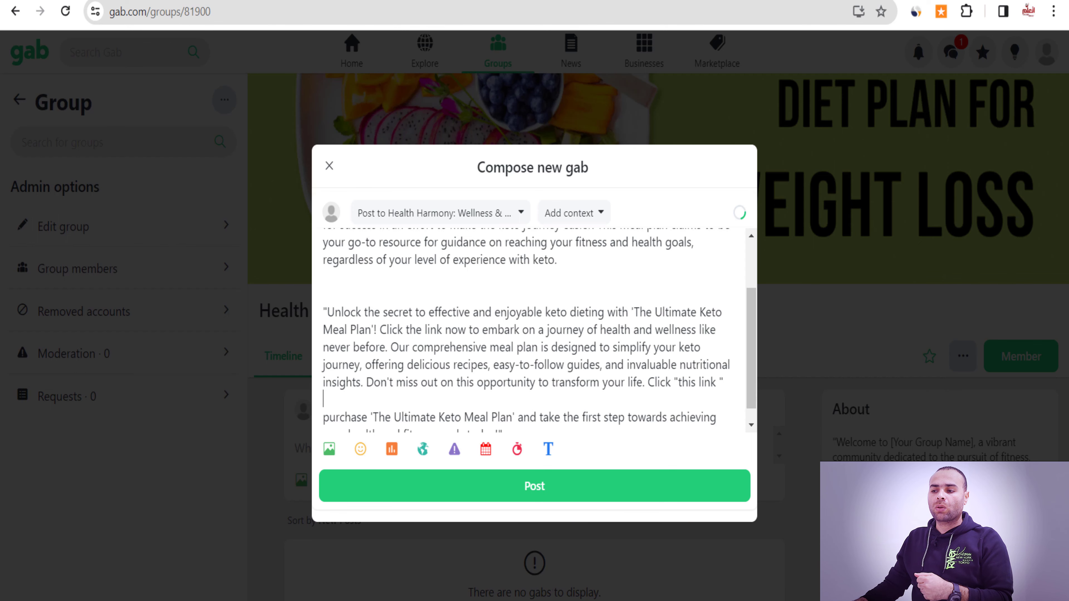
pyautogui.hotkey('alt', 'Tab')
pyautogui.rightClick(338, 400)
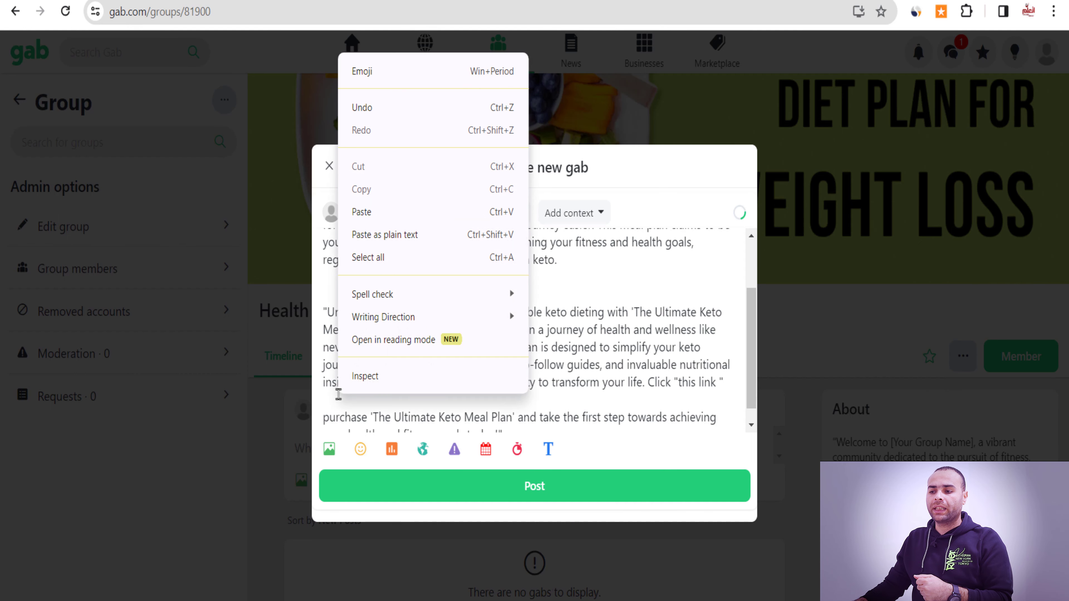
pyautogui.click(370, 212)
pyautogui.scroll(-1, 449, 369)
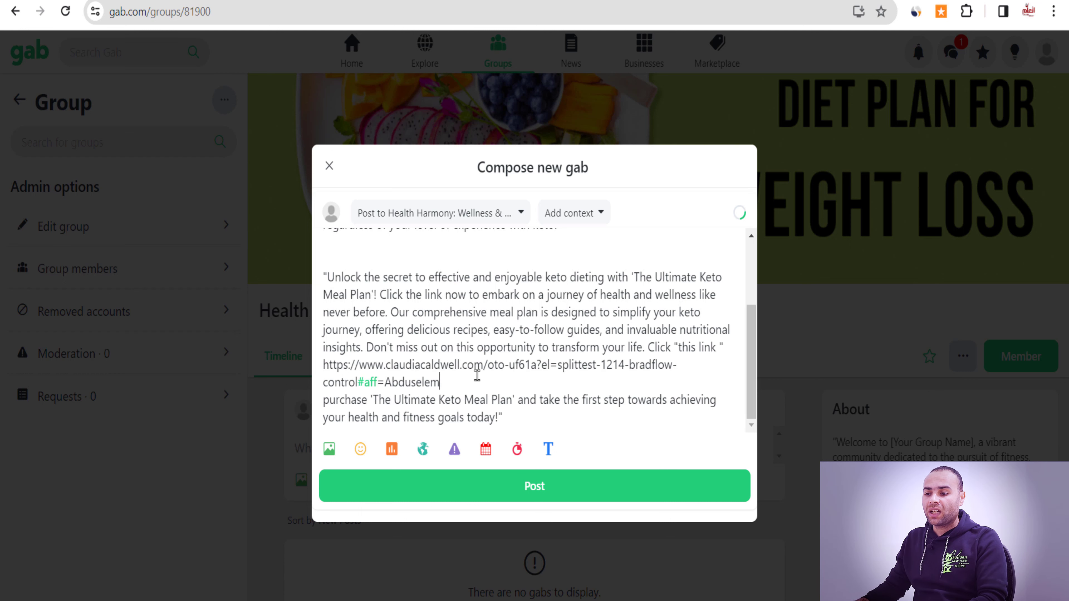
pyautogui.moveTo(473, 376); pyautogui.dragTo(316, 369)
pyautogui.press('BackSpace')
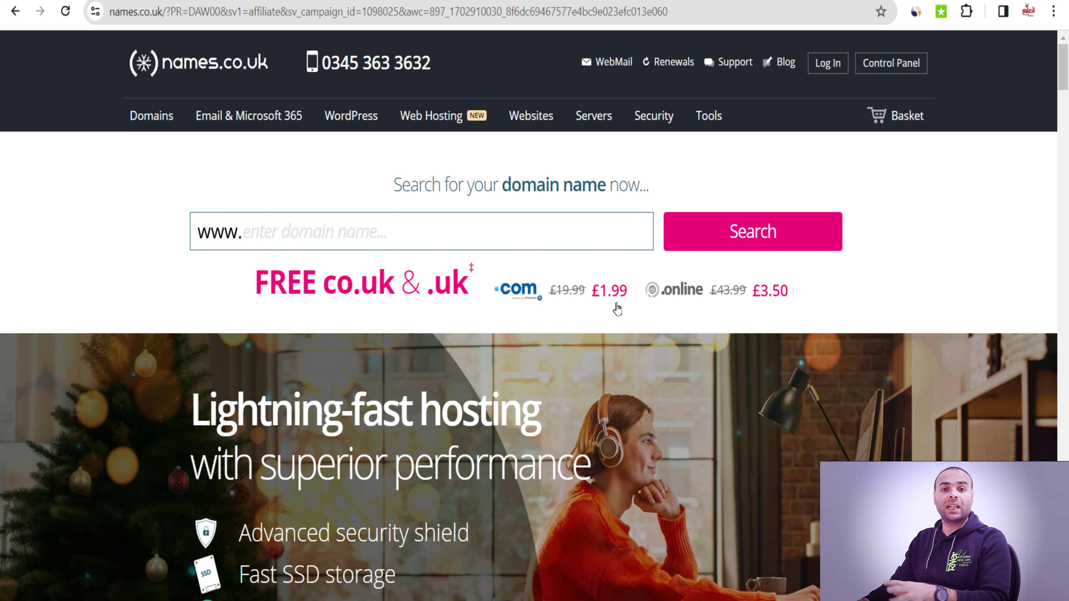
# - Search for the domain ketodiet4all.com on names.co.uk
pyautogui.click(362, 232)
pyautogui.rightClick(362, 233)
pyautogui.click(381, 394)
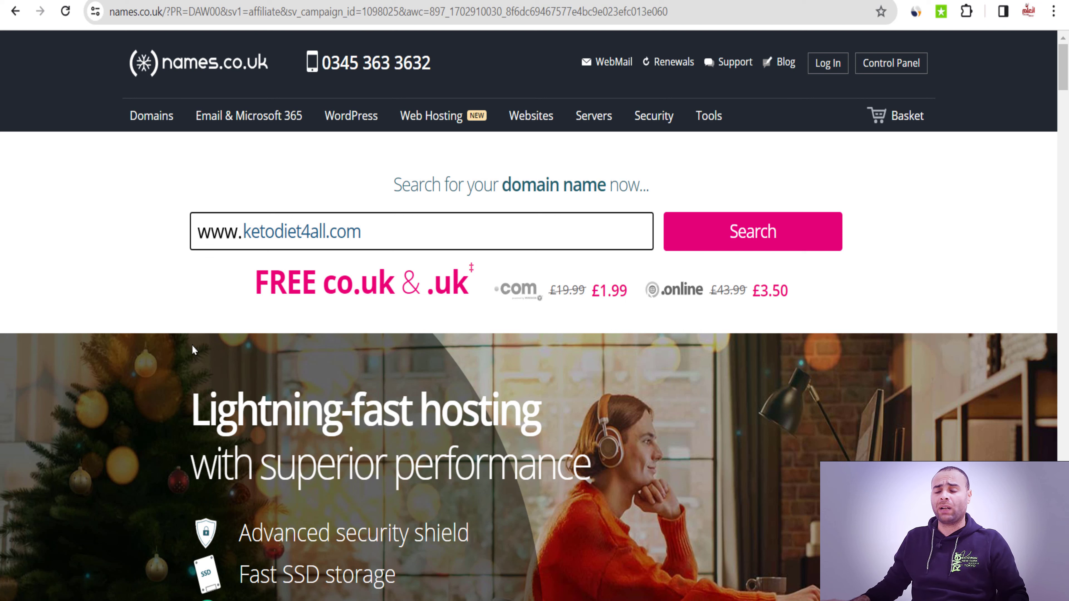
pyautogui.click(706, 234)
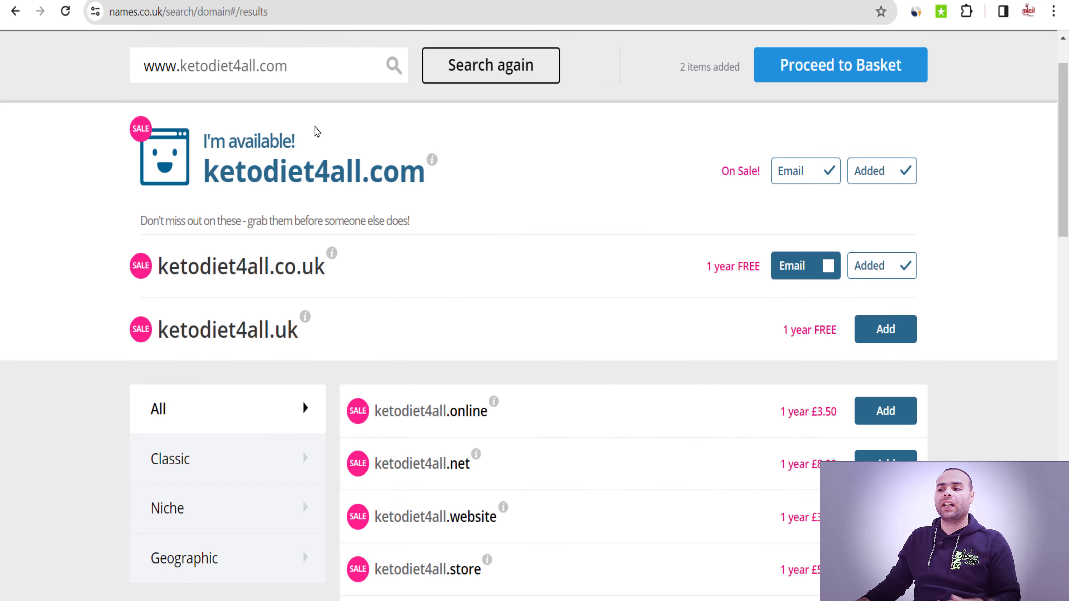
# - Proceed to the basket with ketodiet4all.com and ketodiet4all.co.uk, keeping Domain Proxy selected for both domains
pyautogui.click(841, 64)
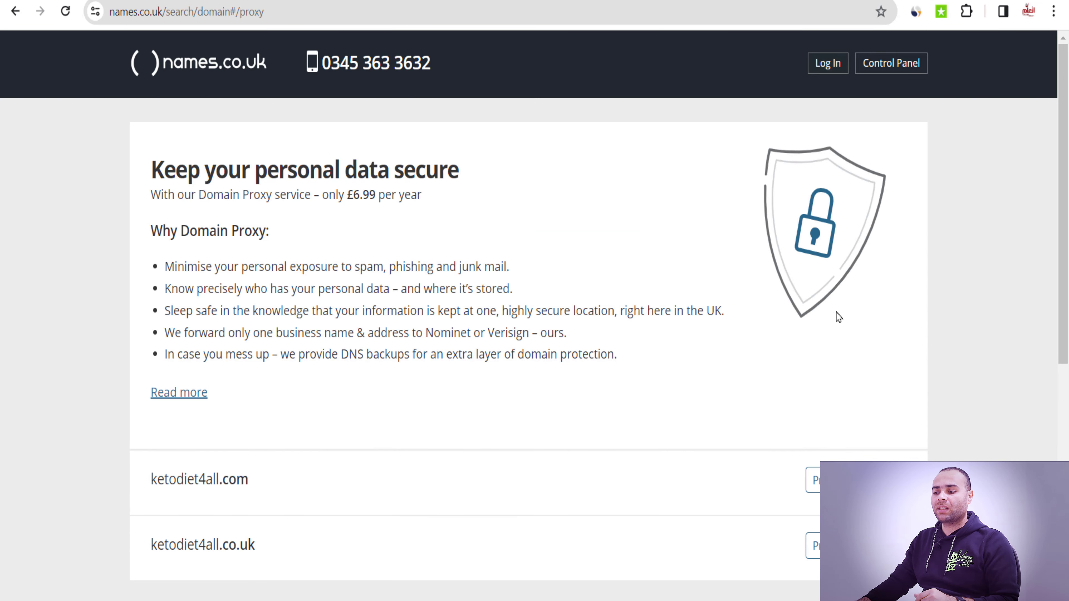
pyautogui.scroll(-5, 835, 313)
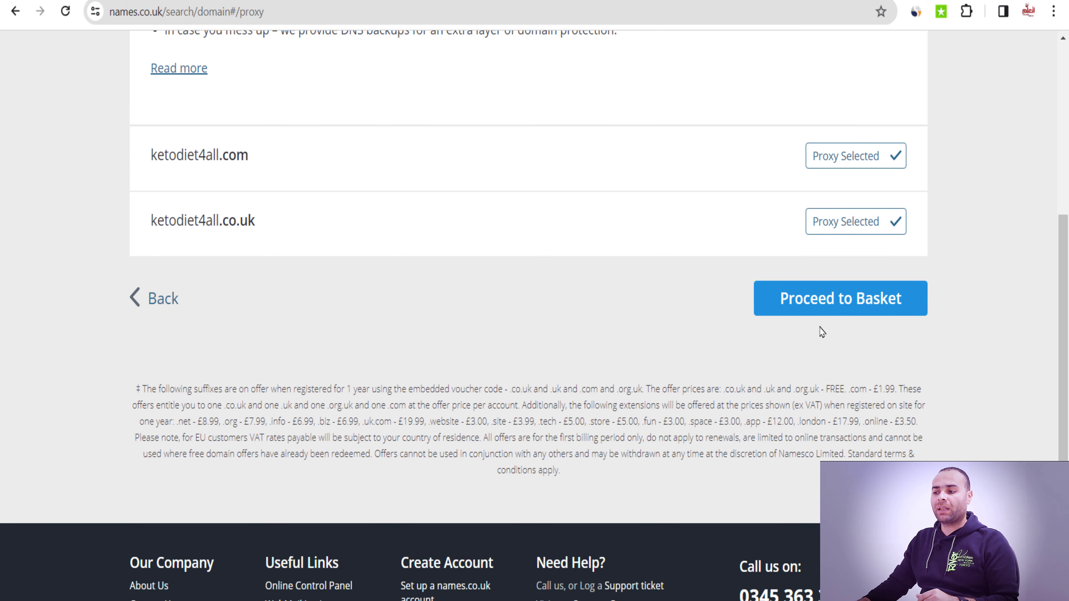
pyautogui.click(836, 307)
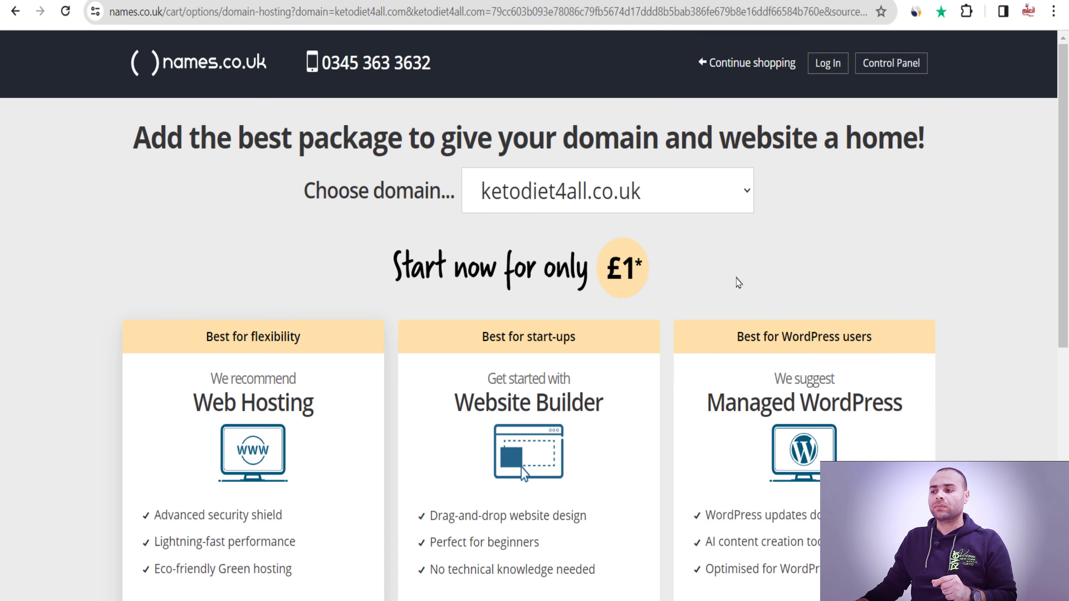
# - Continue to the basket and remove both Domain Proxies, the 2GB mailboxes and ketodiet4all.co.uk, keeping only the ketodiet4all.com registration for 1 year
pyautogui.scroll(-10, 738, 283)
pyautogui.click(821, 284)
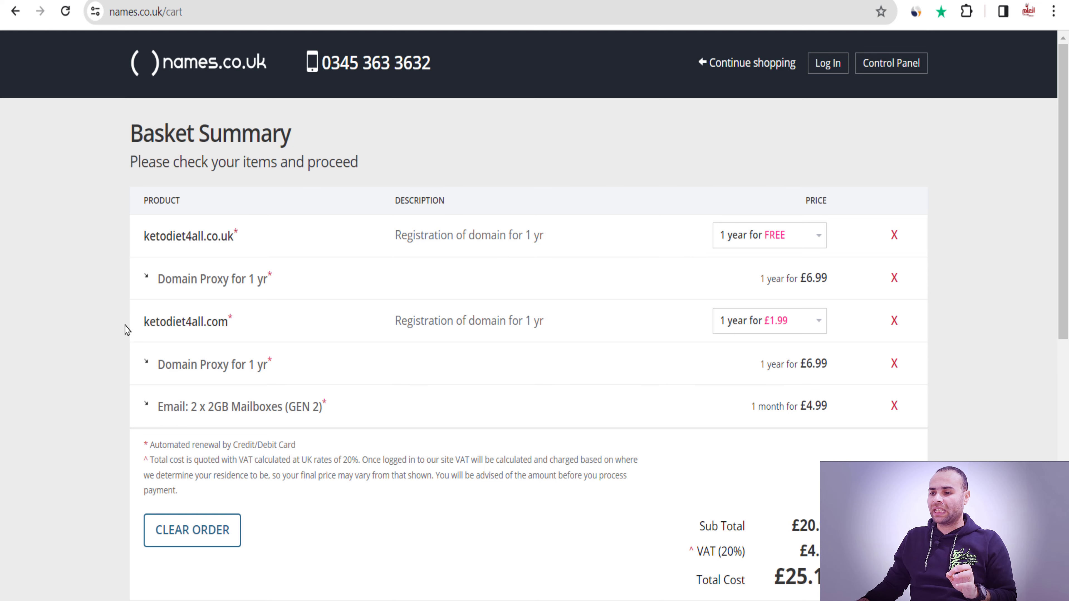
pyautogui.moveTo(126, 330); pyautogui.dragTo(269, 321)
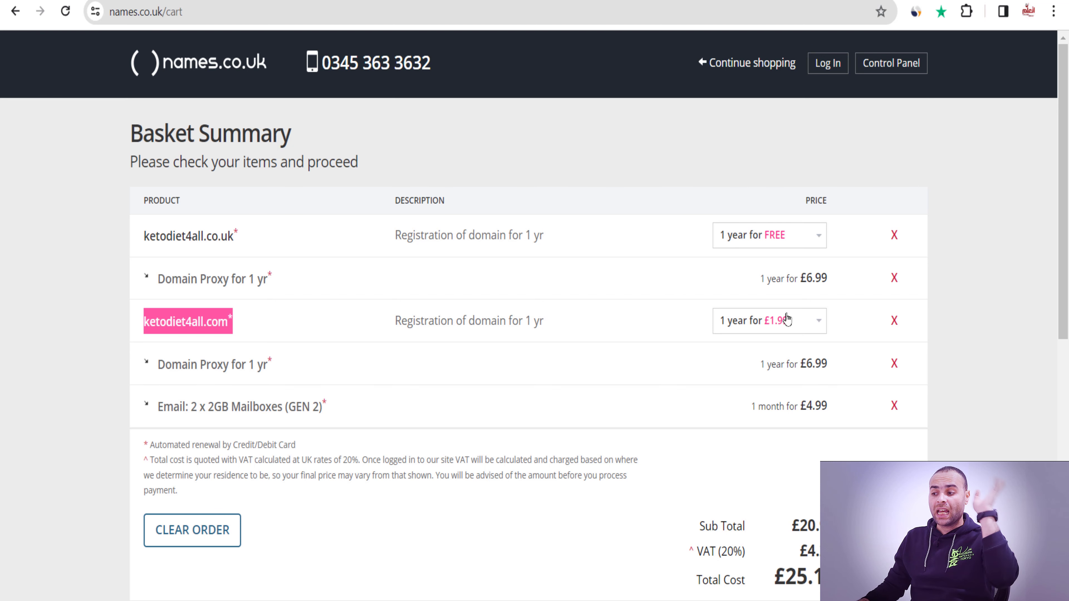
pyautogui.click(895, 281)
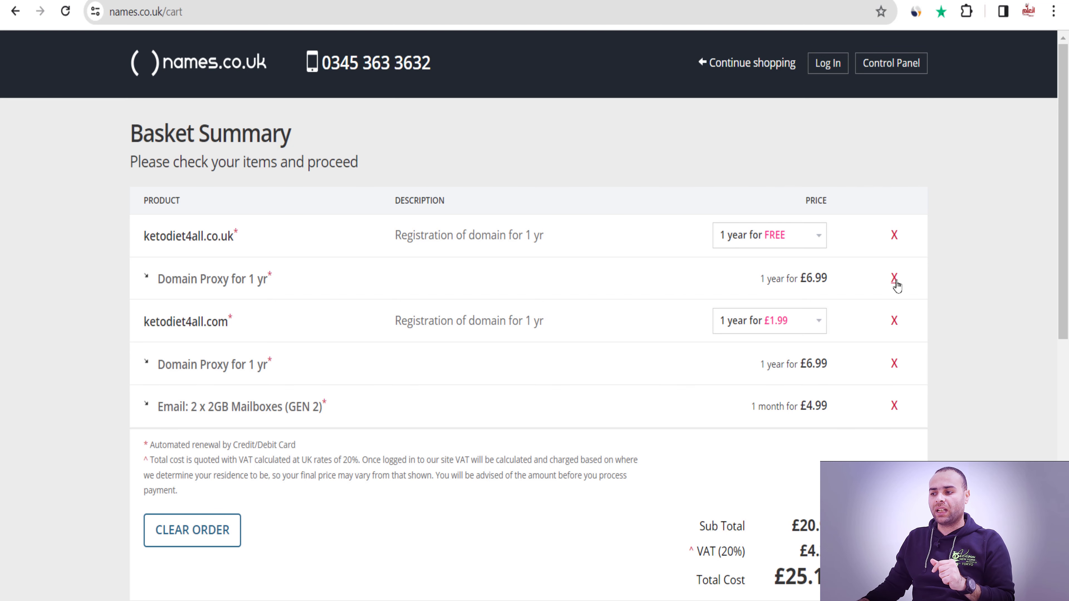
pyautogui.click(891, 321)
pyautogui.click(893, 323)
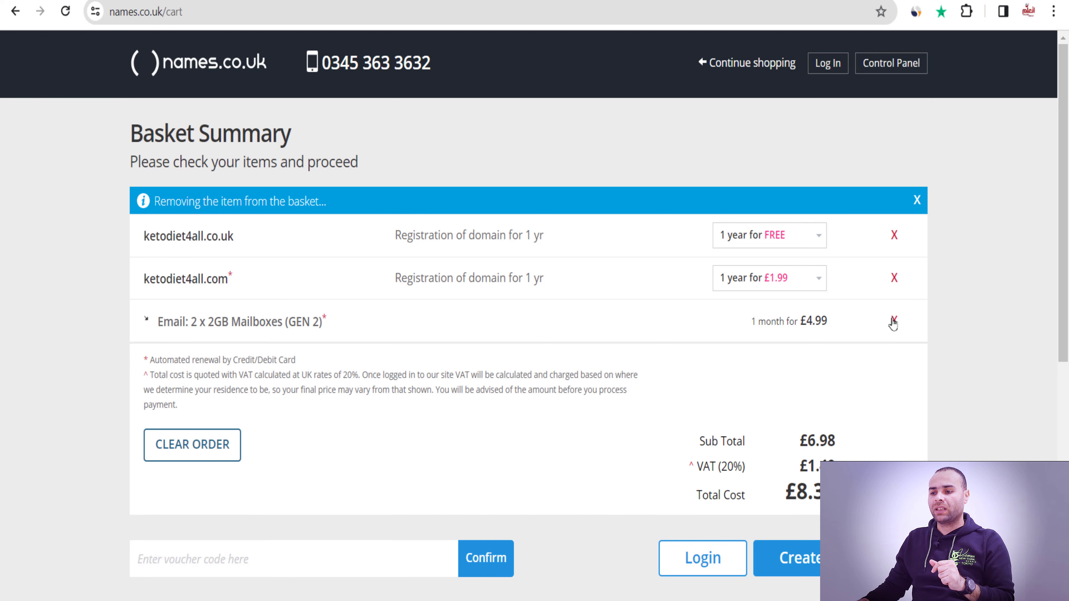
pyautogui.click(894, 237)
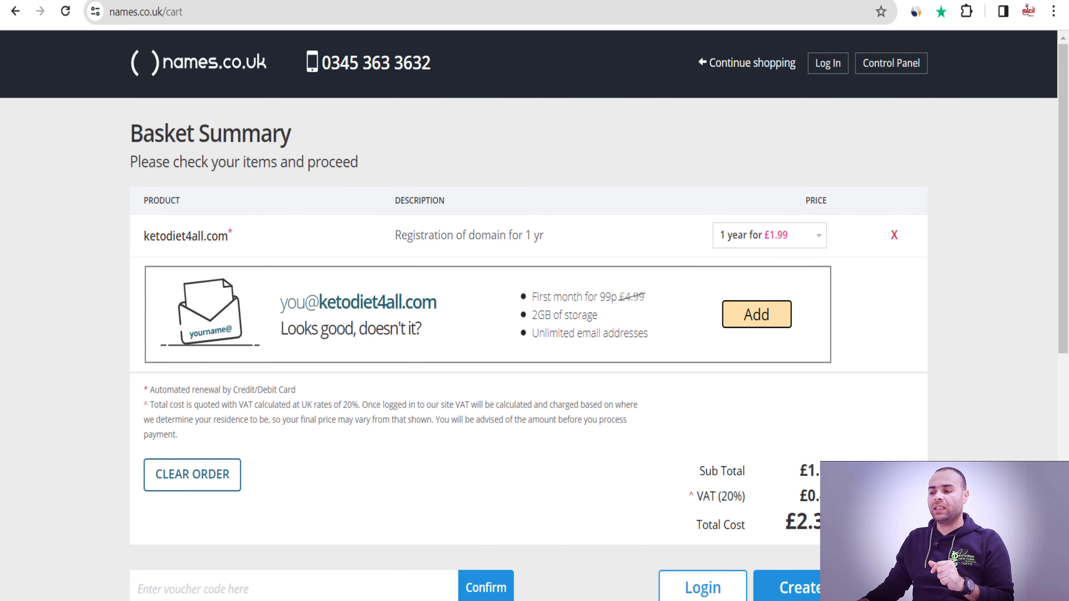
# - Proceed from the basket to creating a customer account and look through the required registration details
pyautogui.scroll(-6, 848, 434)
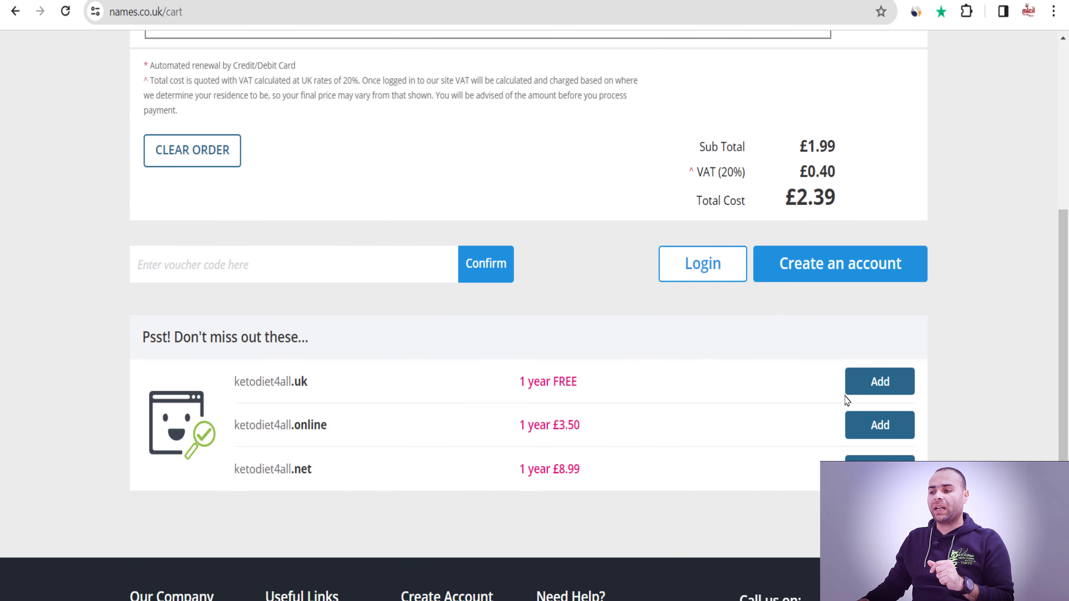
pyautogui.click(830, 274)
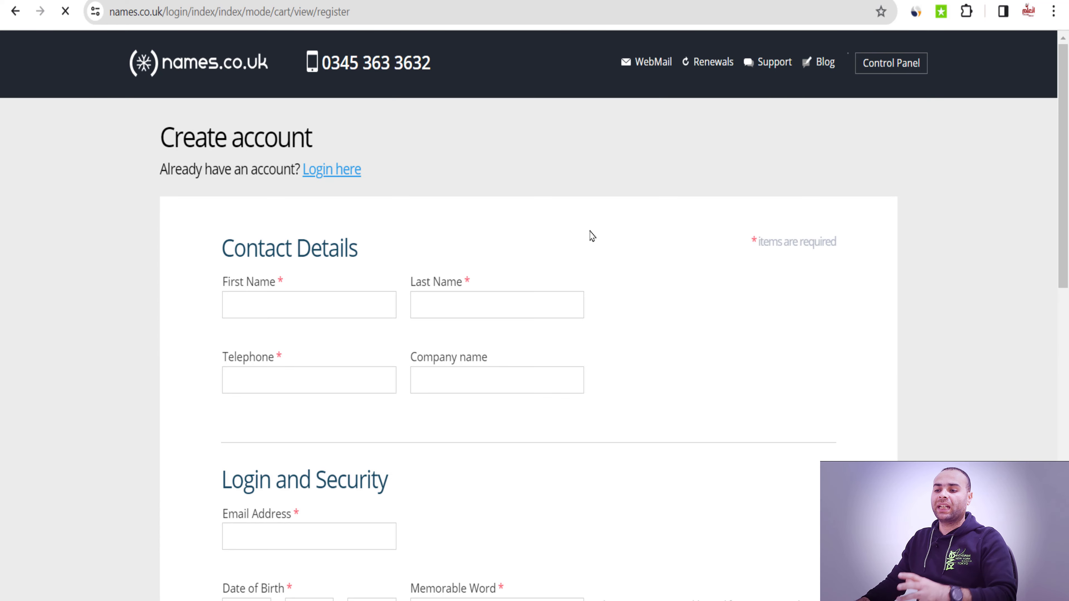
pyautogui.scroll(-3, 581, 295)
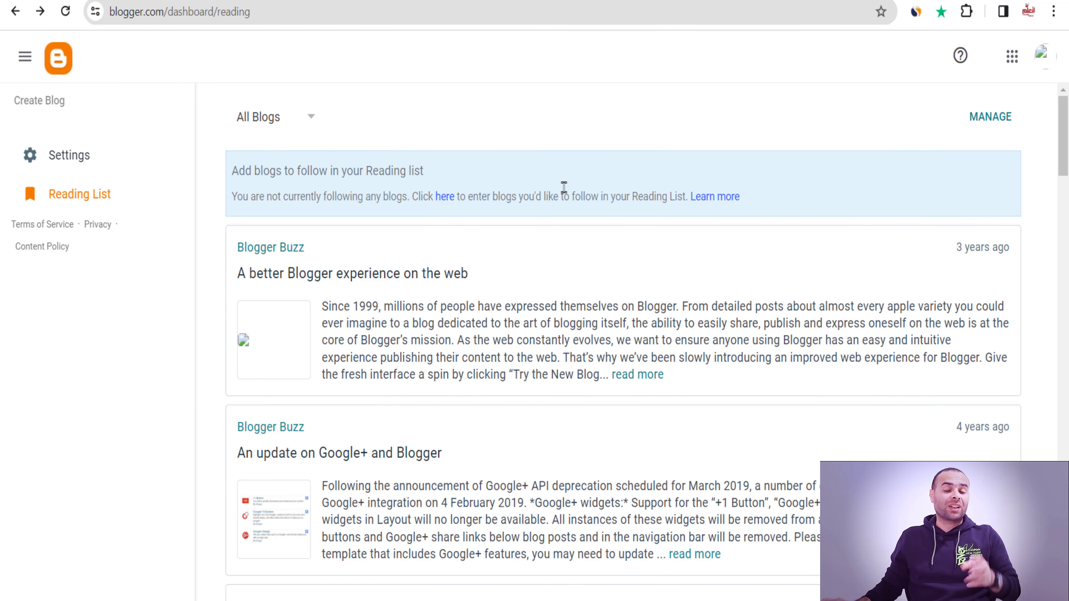
# - In Blogger, start a new blog and title it ketodiet4all
pyautogui.click(40, 100)
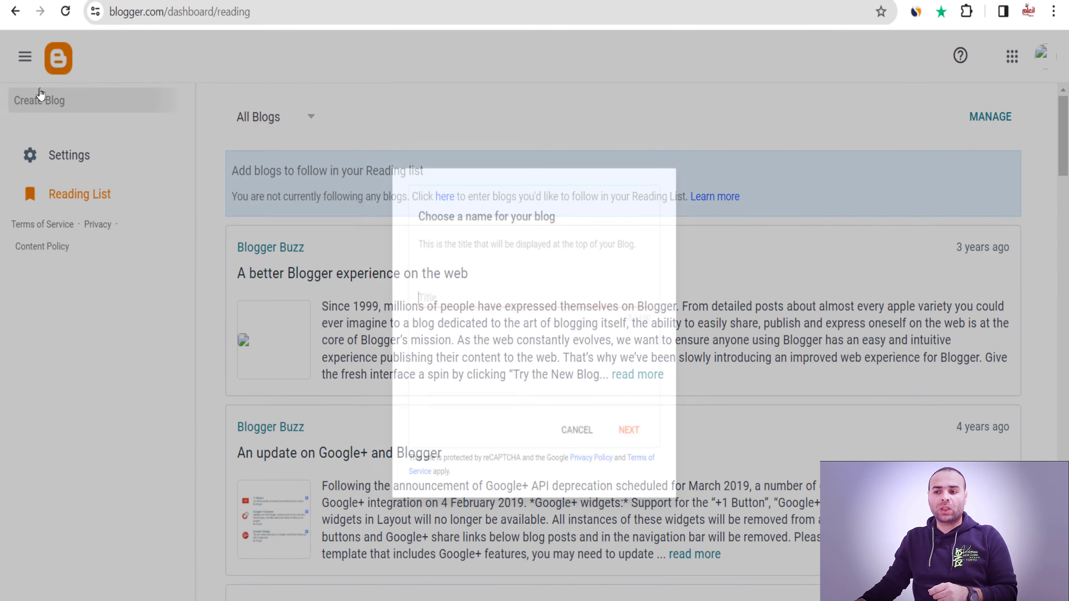
pyautogui.rightClick(422, 300)
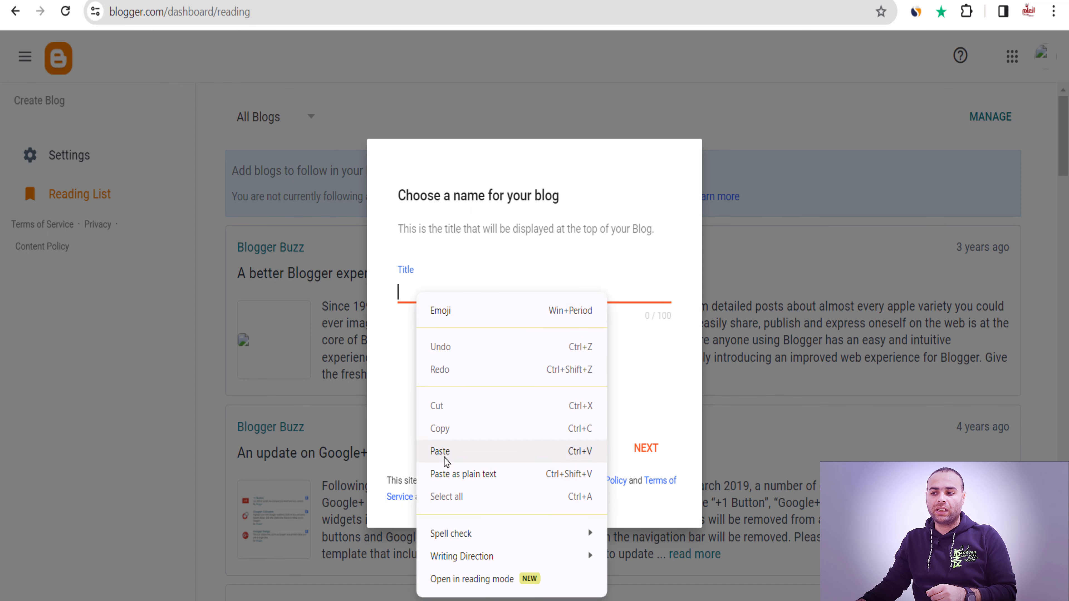
pyautogui.click(447, 447)
pyautogui.click(650, 450)
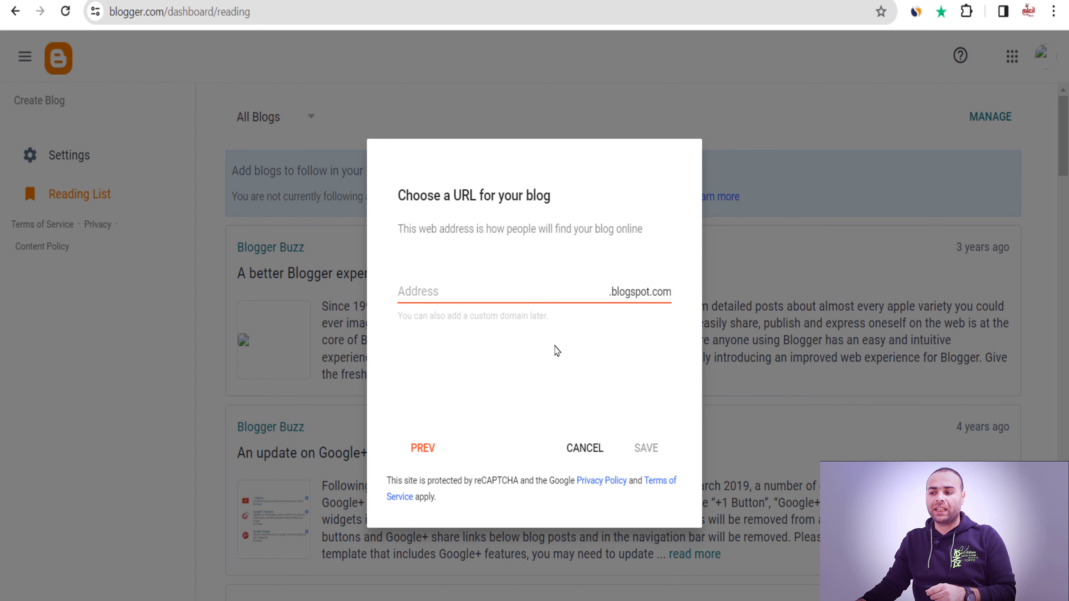
# - Set the blog's address to ketodiet4all12236.blogspot.com and save the new blog
pyautogui.click(447, 290)
pyautogui.rightClick(447, 291)
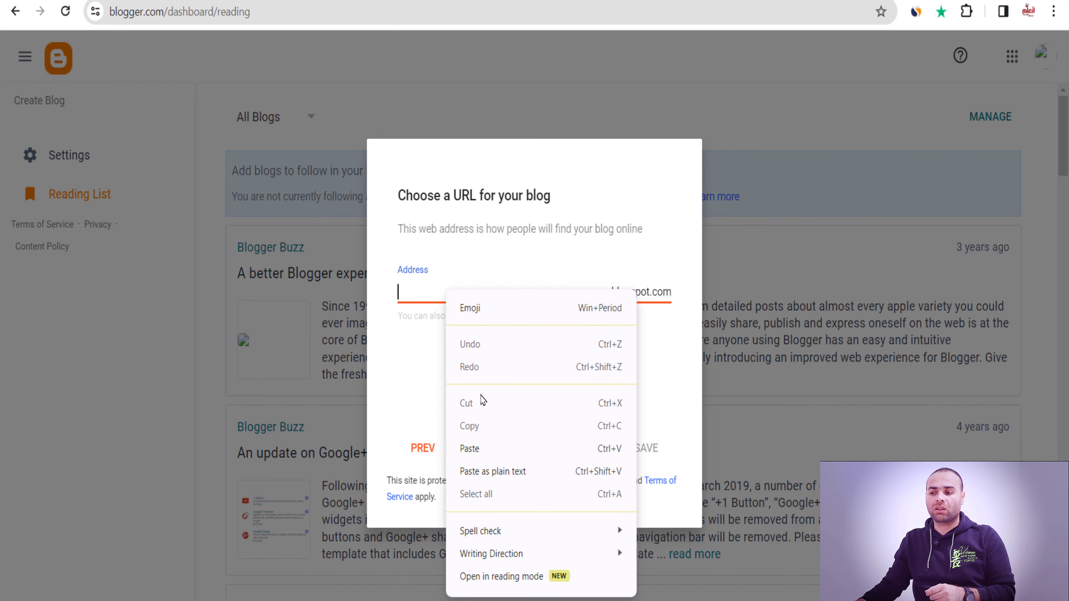
pyautogui.click(470, 447)
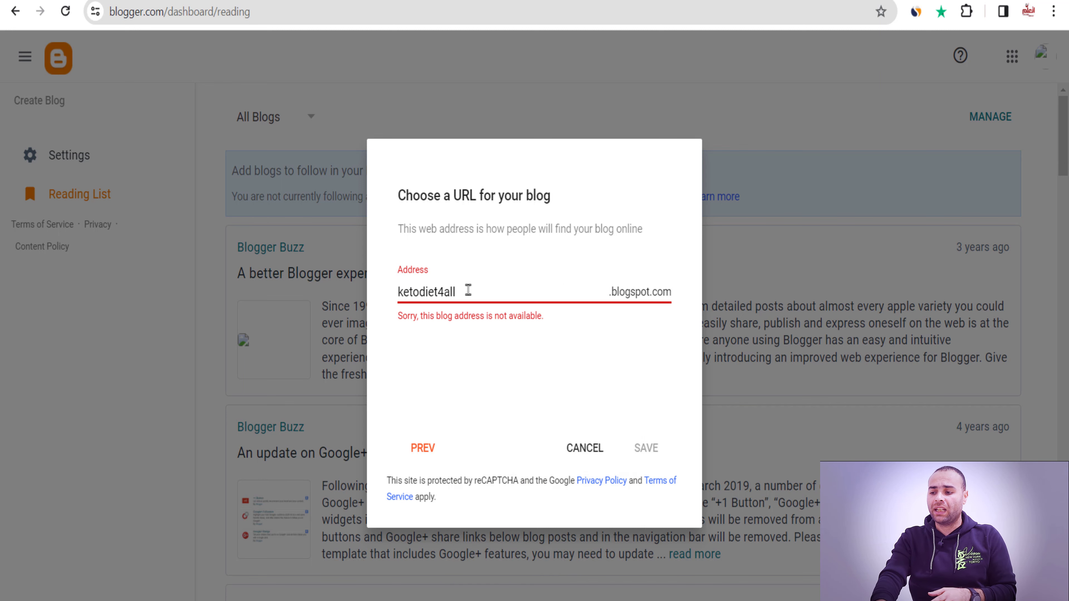
pyautogui.write('12236')
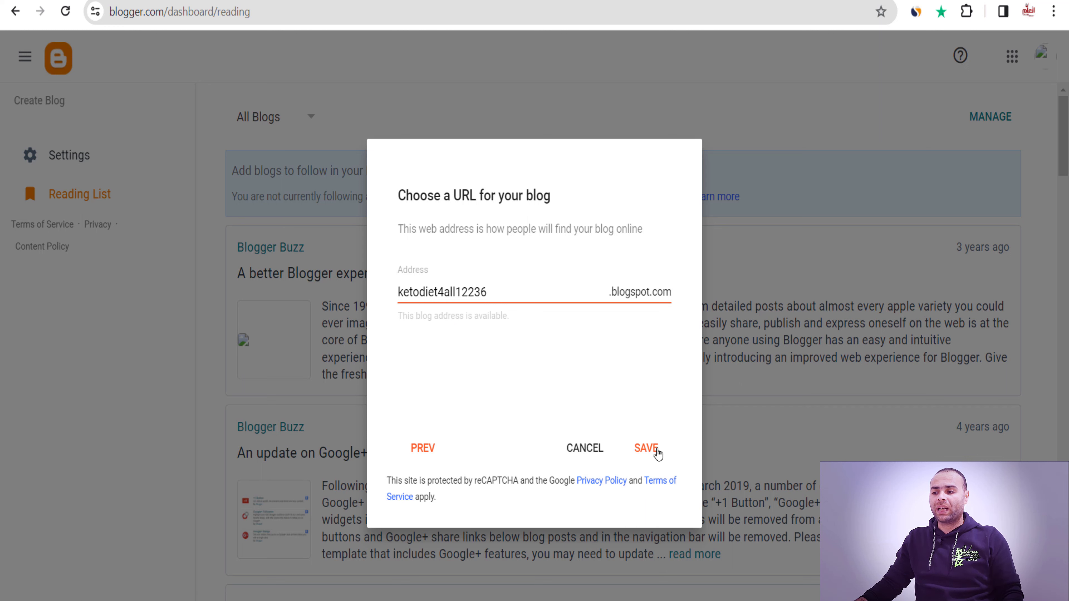
pyautogui.click(644, 450)
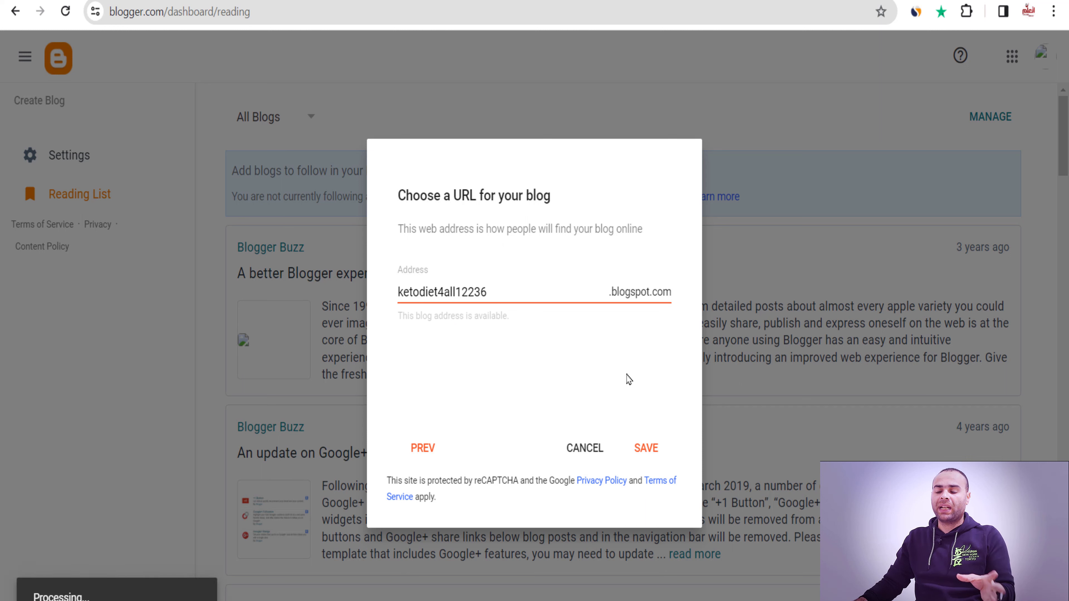
pyautogui.click(646, 447)
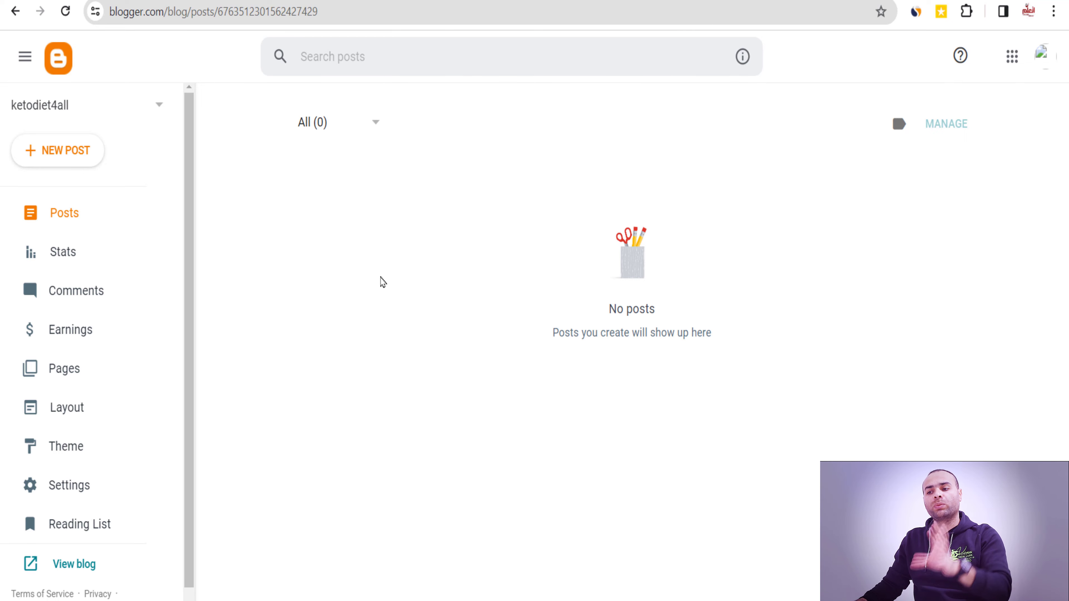
# - Start a new Blogger post and paste QuillBot's paraphrase of the LinkedIn review's "At the heart of this review" paragraph into its body
pyautogui.click(85, 153)
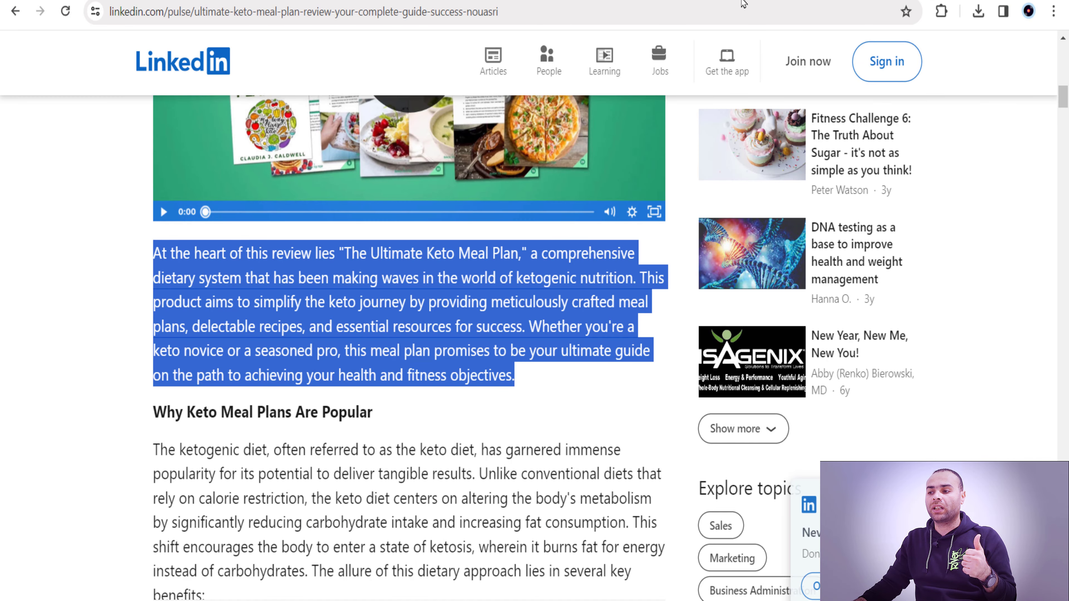
pyautogui.scroll(-5, 276, 473)
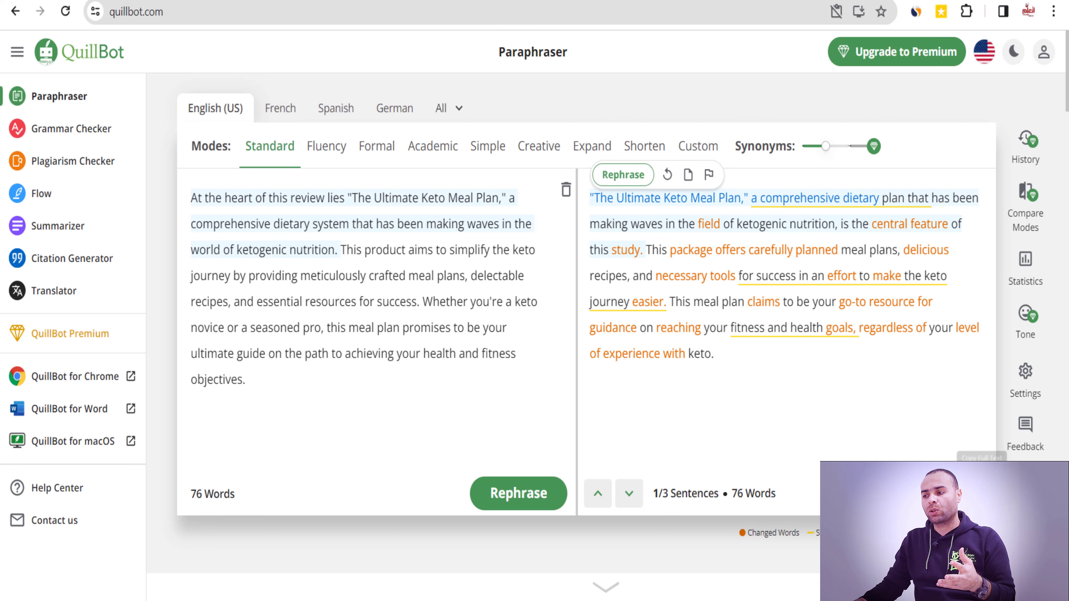
pyautogui.click(981, 493)
pyautogui.click(629, 2)
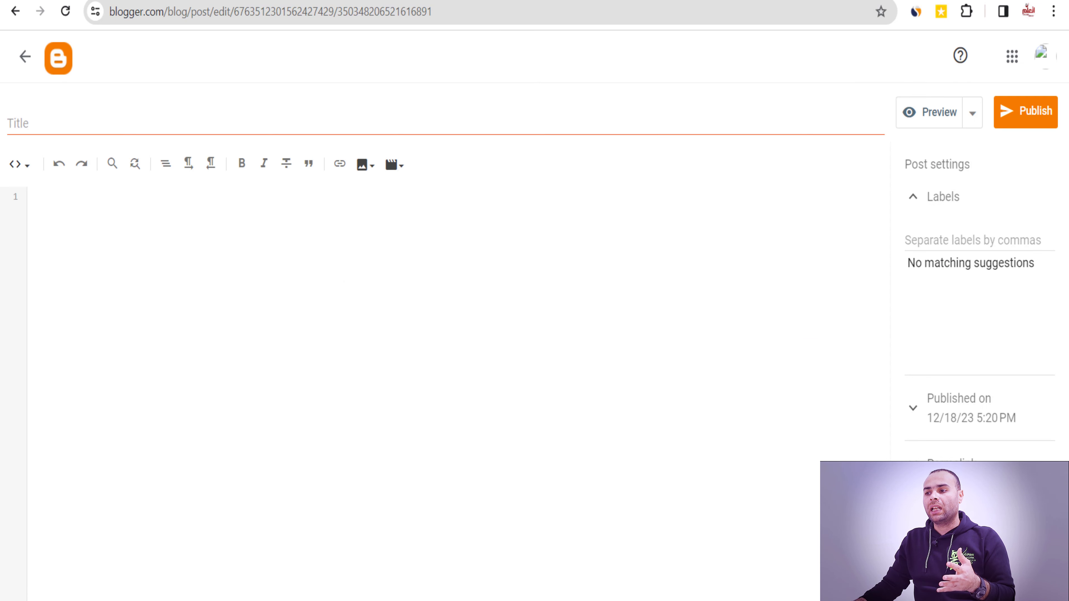
pyautogui.rightClick(199, 208)
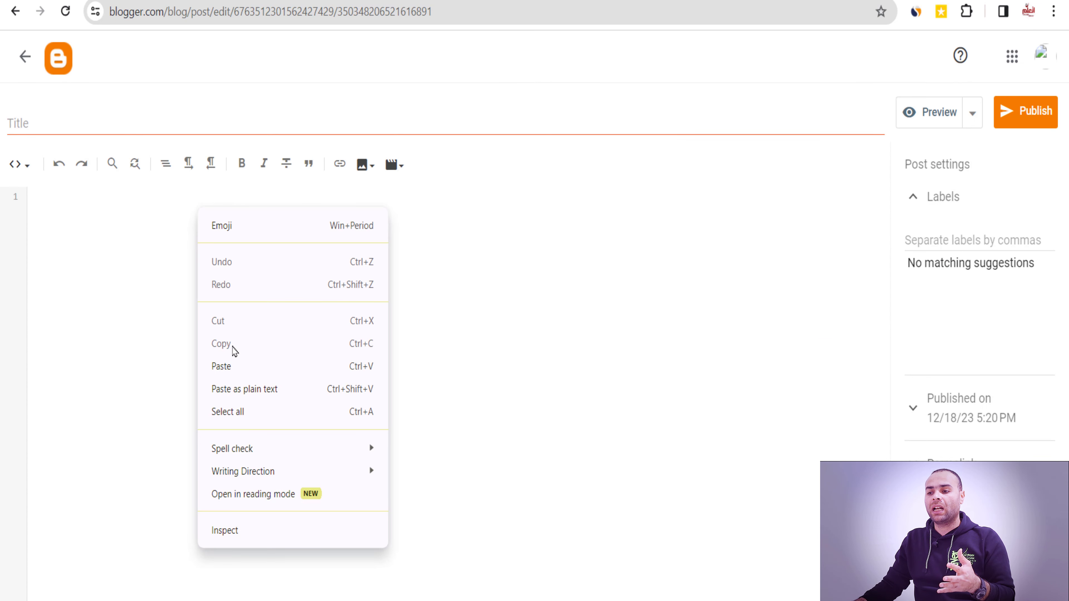
pyautogui.click(236, 366)
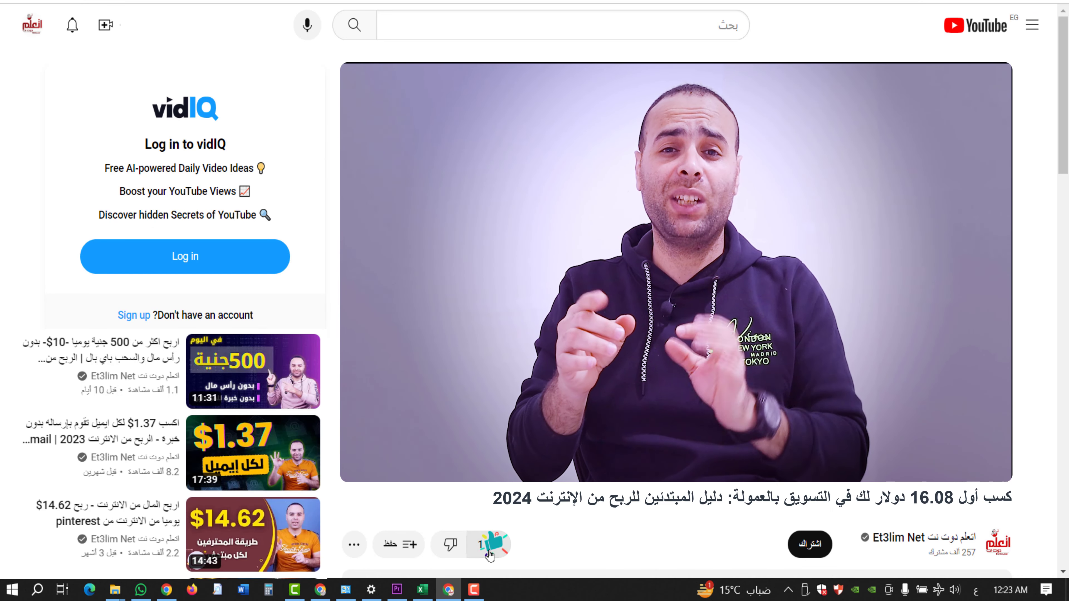
# - On YouTube, like the open affiliate marketing video and subscribe to the Et3lim Net channel
pyautogui.click(495, 545)
pyautogui.click(802, 546)
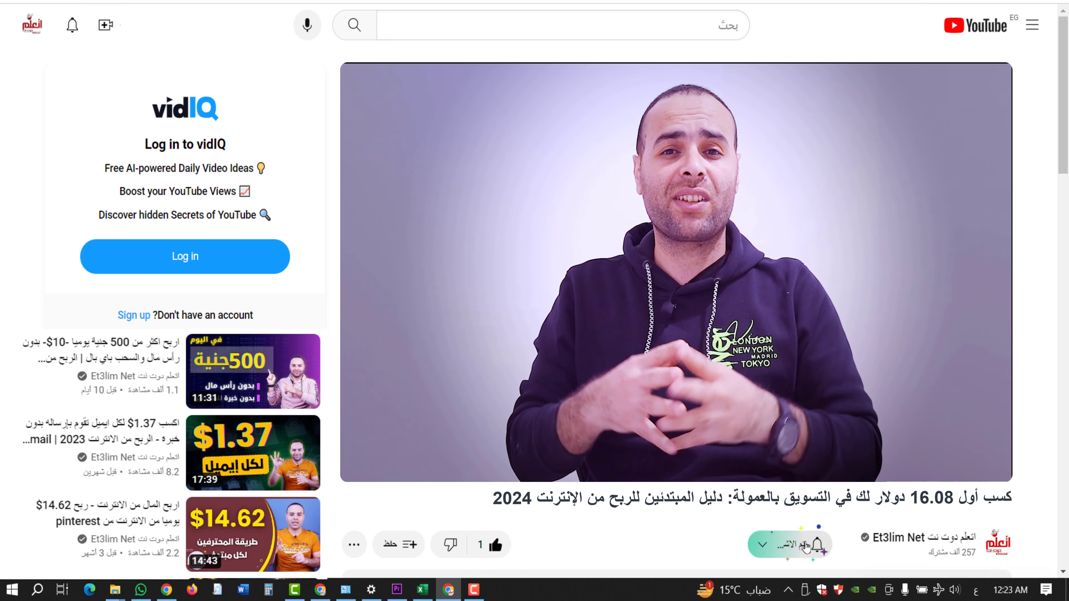